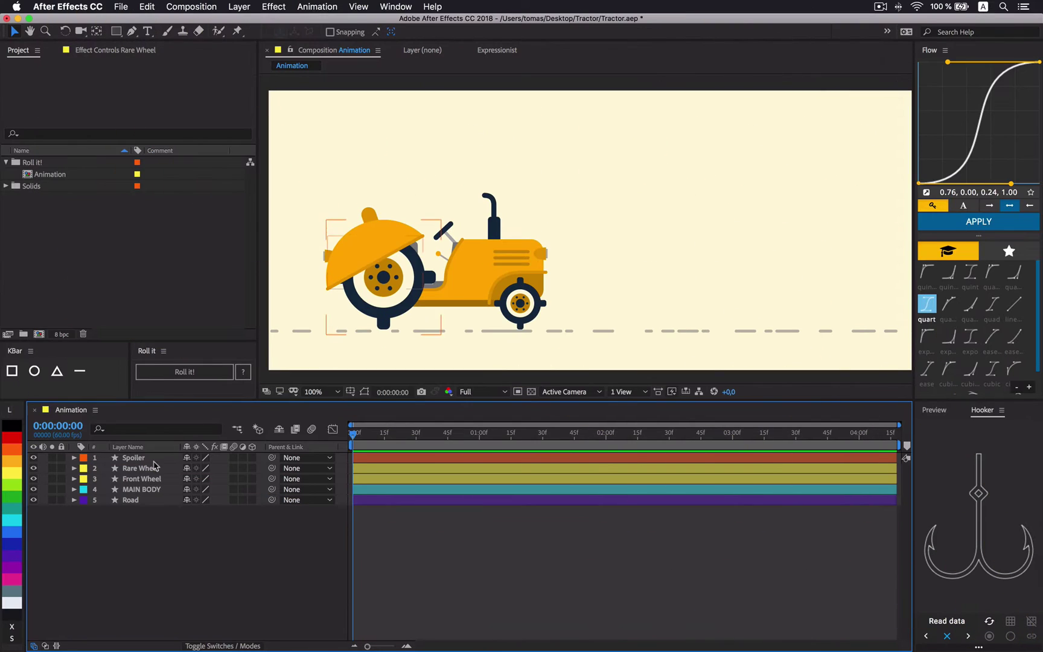
# Rig the selected Rare Wheel and Front Wheel layers for rolling with Roll it!
pyautogui.click(152, 469)
pyautogui.keyDown('shift'); pyautogui.click(155, 479); pyautogui.keyUp('shift')
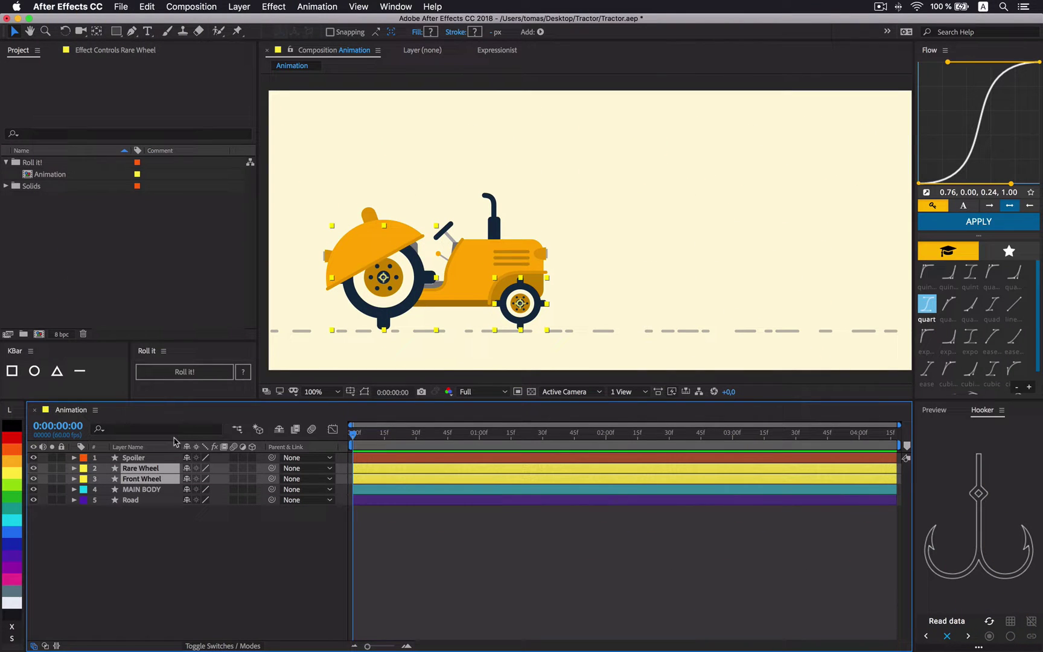
pyautogui.click(192, 372)
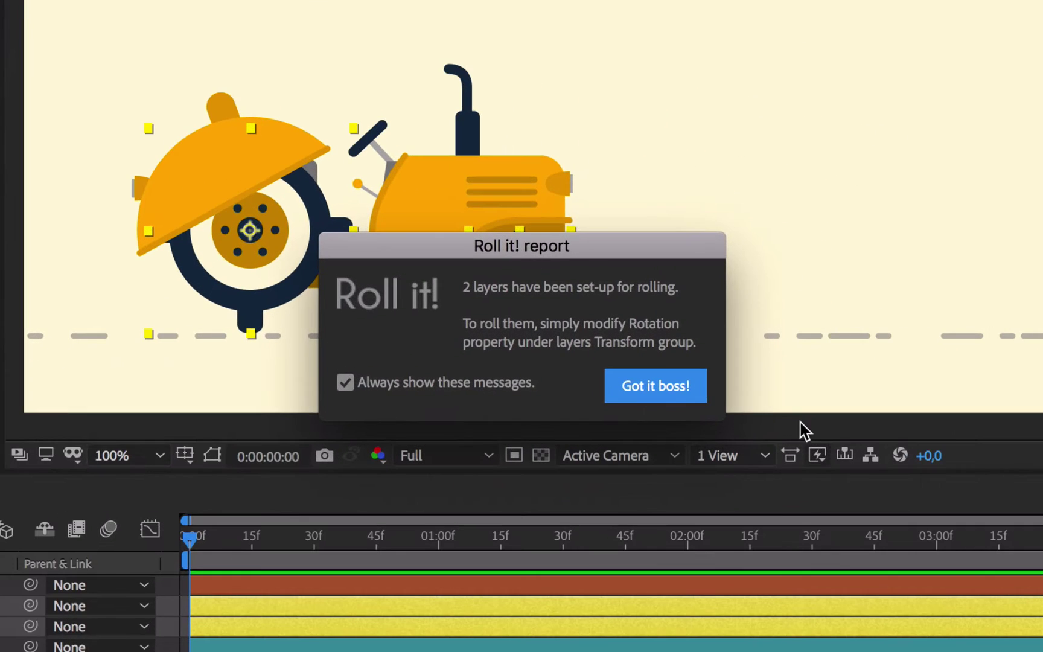
# Test-spin the Rare Wheel, then keyframe its Rotation from 0 to 3x by 0:00:04:17
pyautogui.click(663, 384)
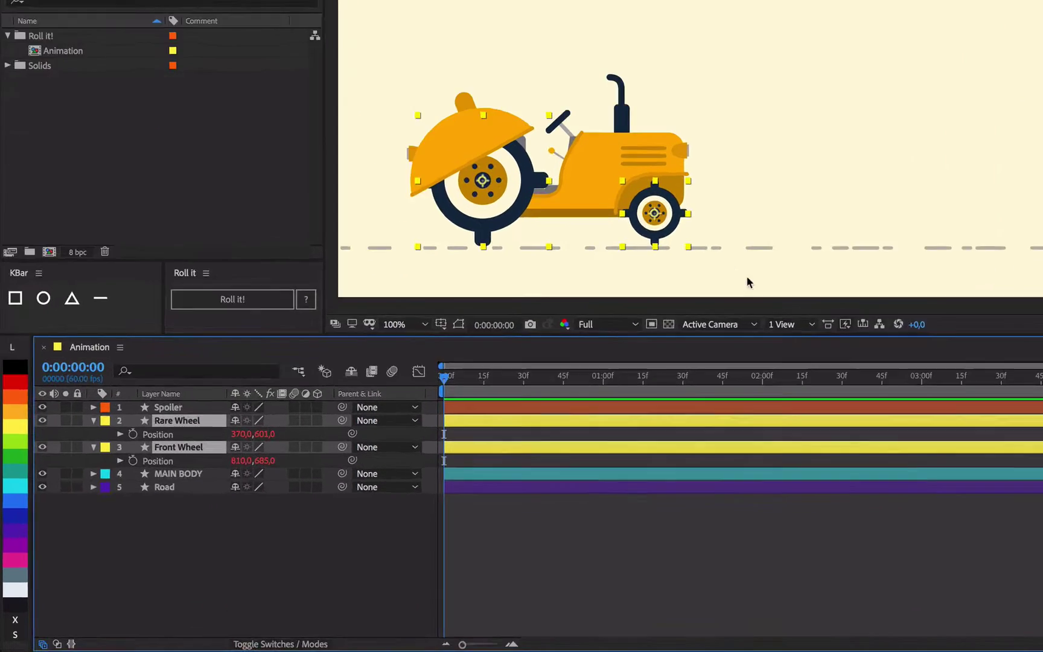
pyautogui.hotkey('shift', 'r')
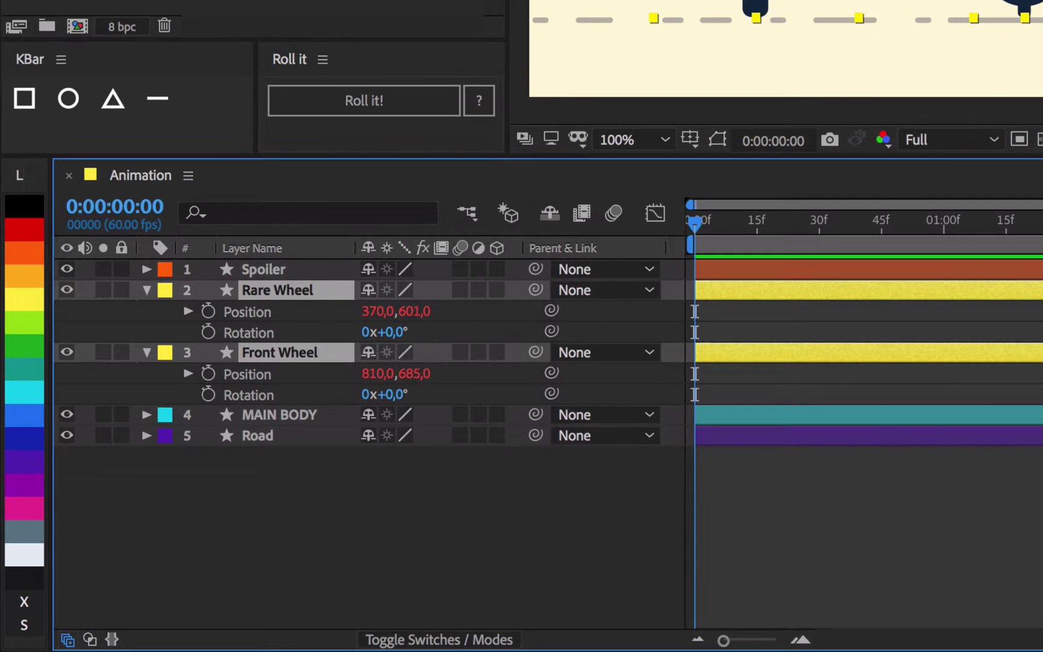
pyautogui.moveTo(399, 331); pyautogui.dragTo(866, 328)
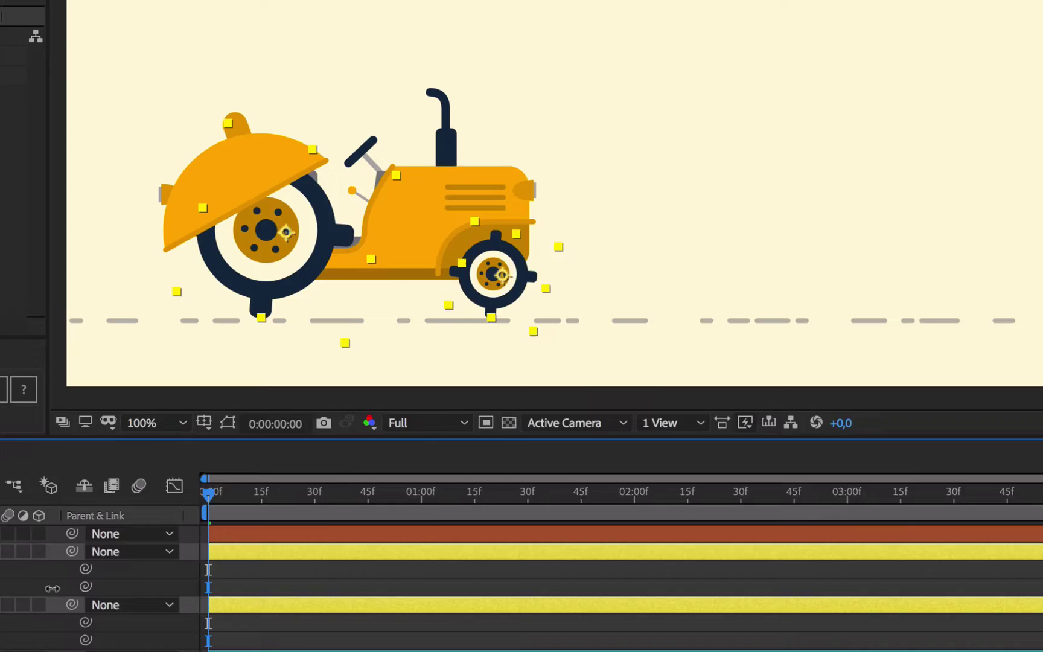
pyautogui.moveTo(282, 621); pyautogui.dragTo(0, 611)
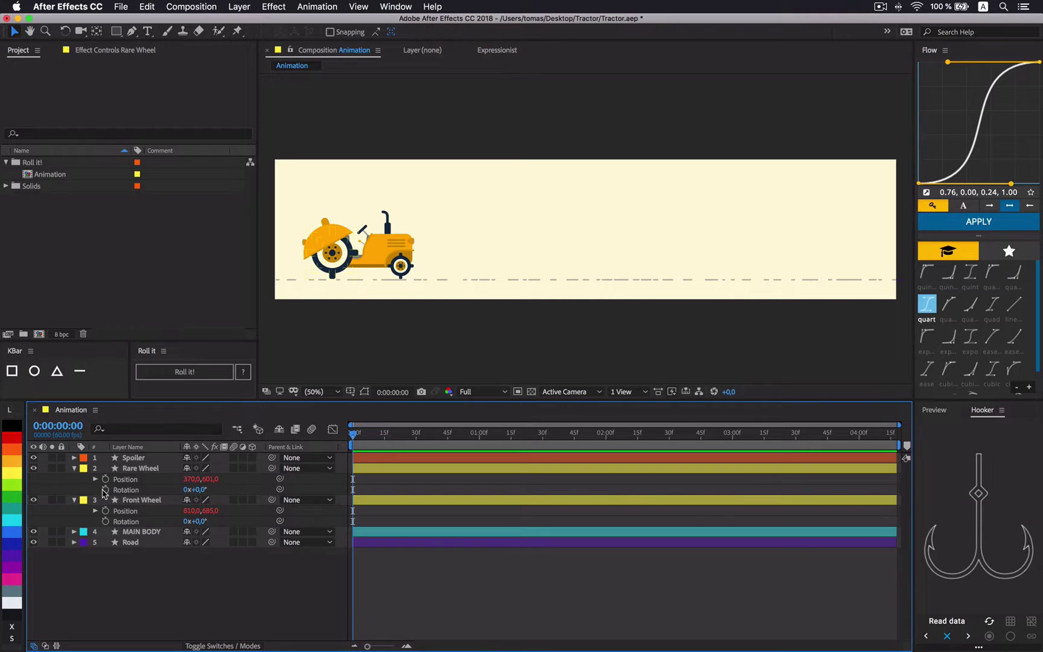
pyautogui.click(106, 490)
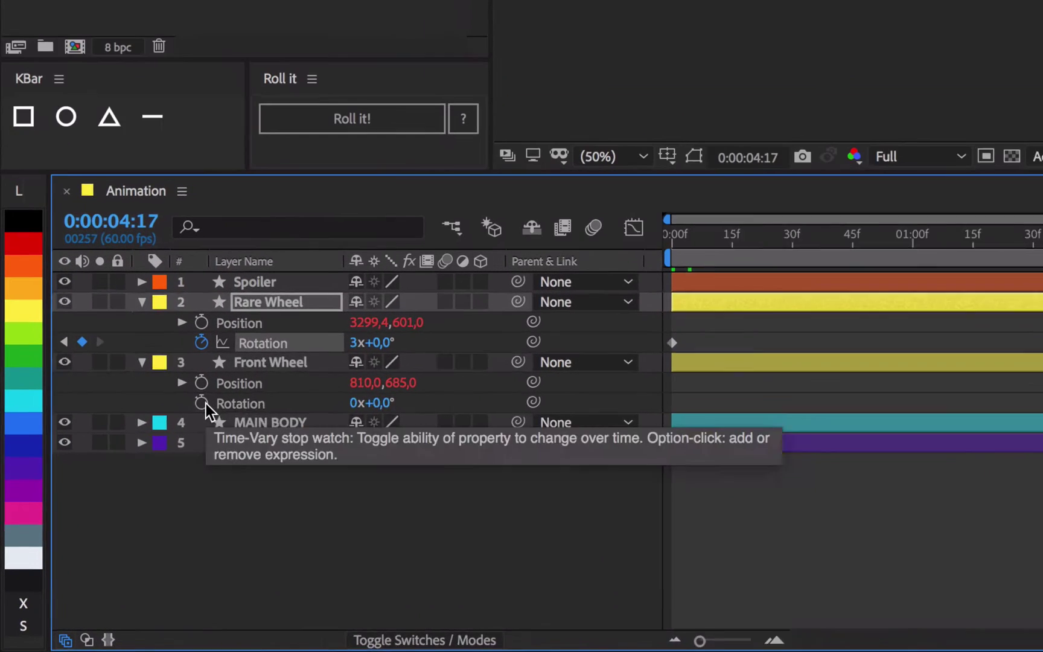
# Give Front Wheel Rotation the expression Rare Wheel rotation * 2, then preview both wheels rolling
pyautogui.keyDown('alt'); pyautogui.click(106, 521); pyautogui.keyUp('alt')
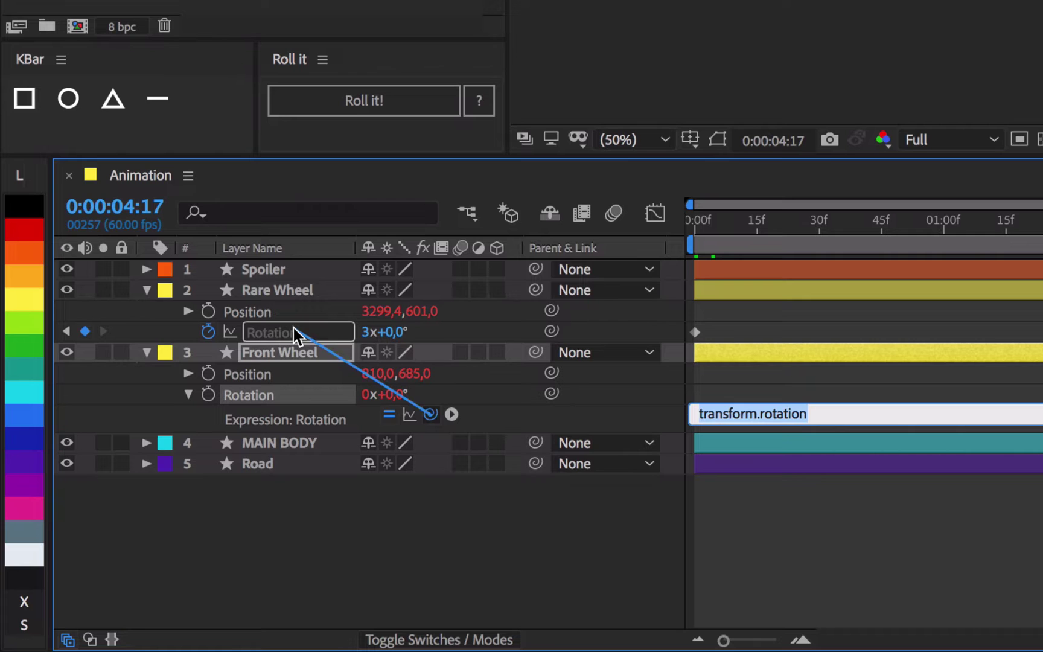
pyautogui.moveTo(294, 328); pyautogui.dragTo(293, 327)
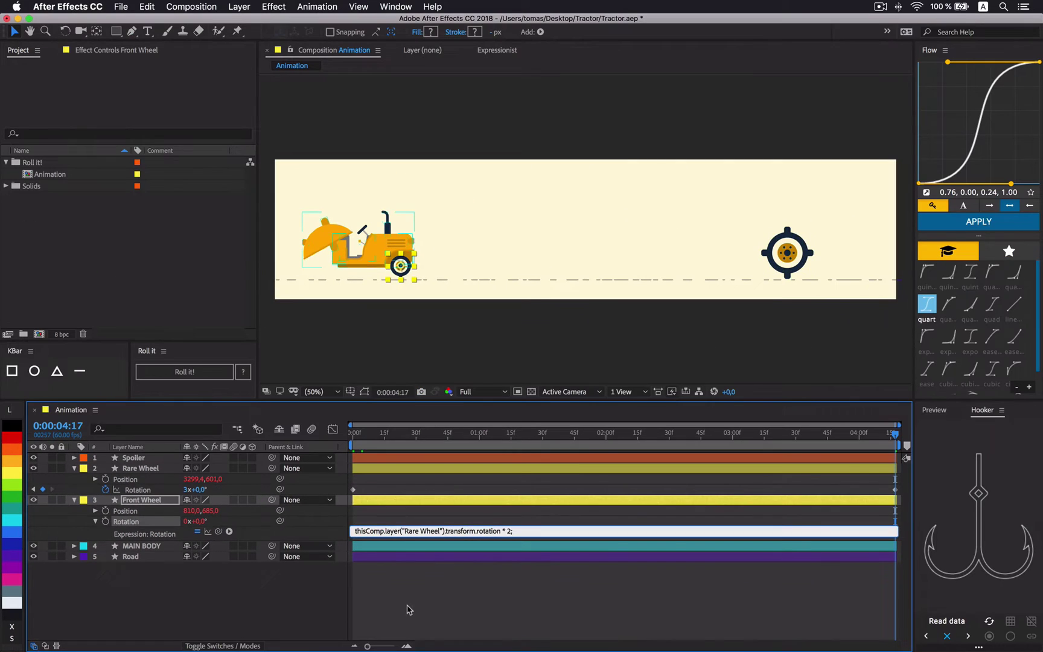
pyautogui.click(815, 562)
pyautogui.press('space')
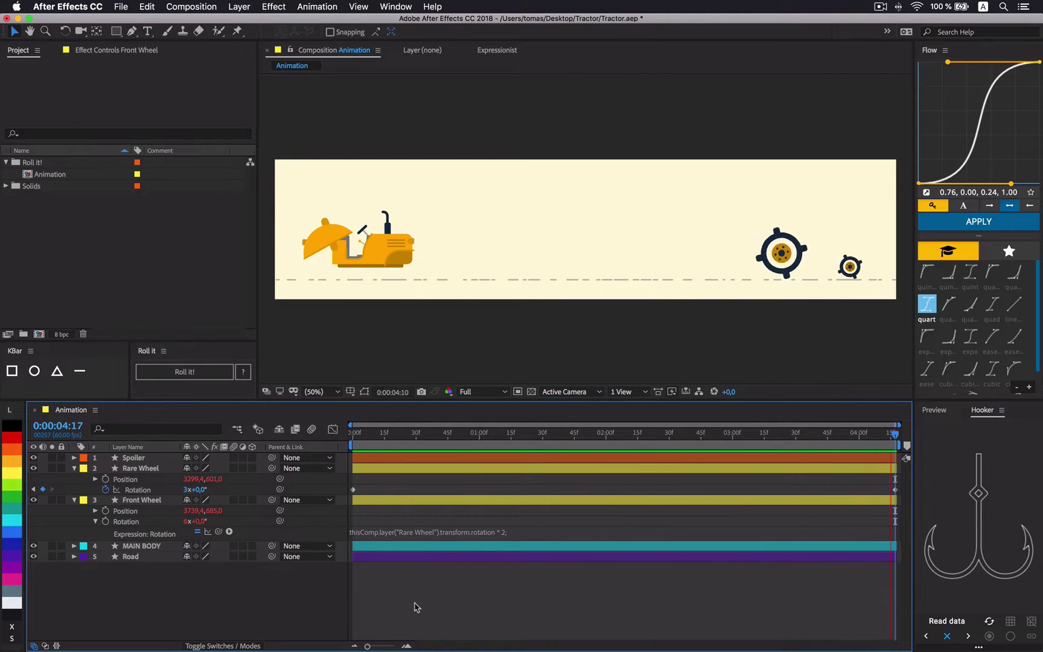
pyautogui.press('space')
# Collapse the wheel layers, parent MAIN BODY to Rare Wheel, and preview the result
pyautogui.click(75, 469)
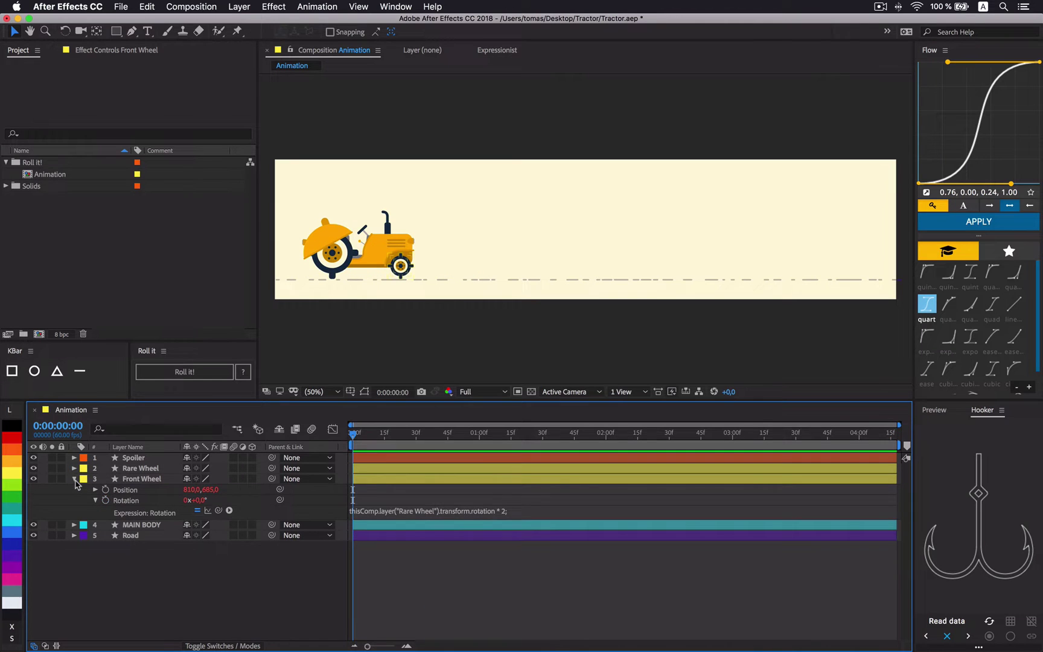
pyautogui.click(75, 479)
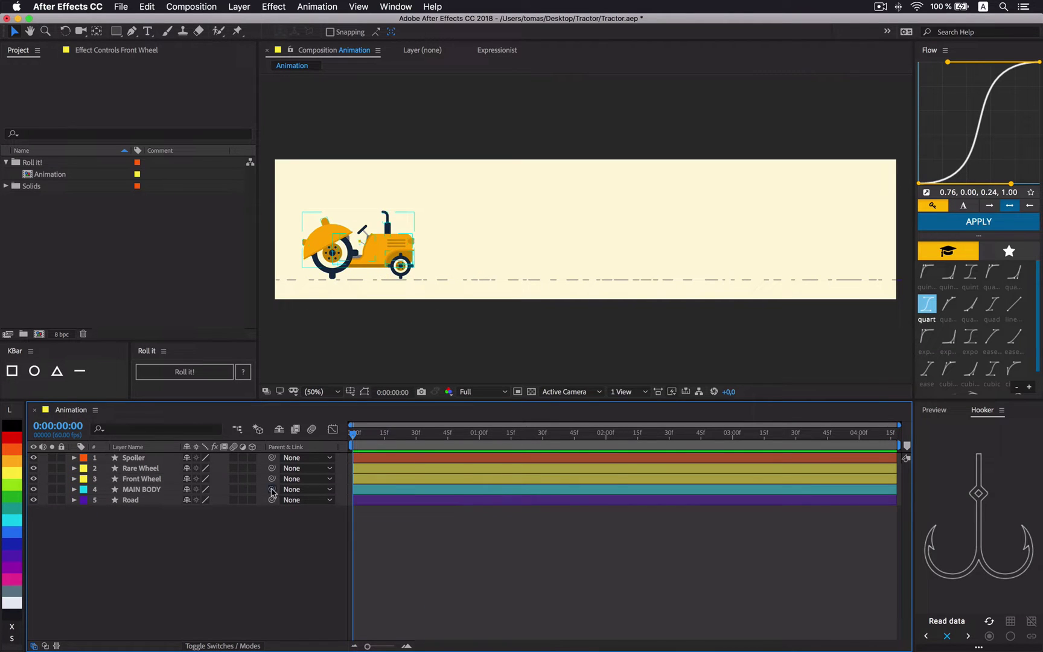
pyautogui.moveTo(271, 490); pyautogui.dragTo(173, 472)
pyautogui.press('space')
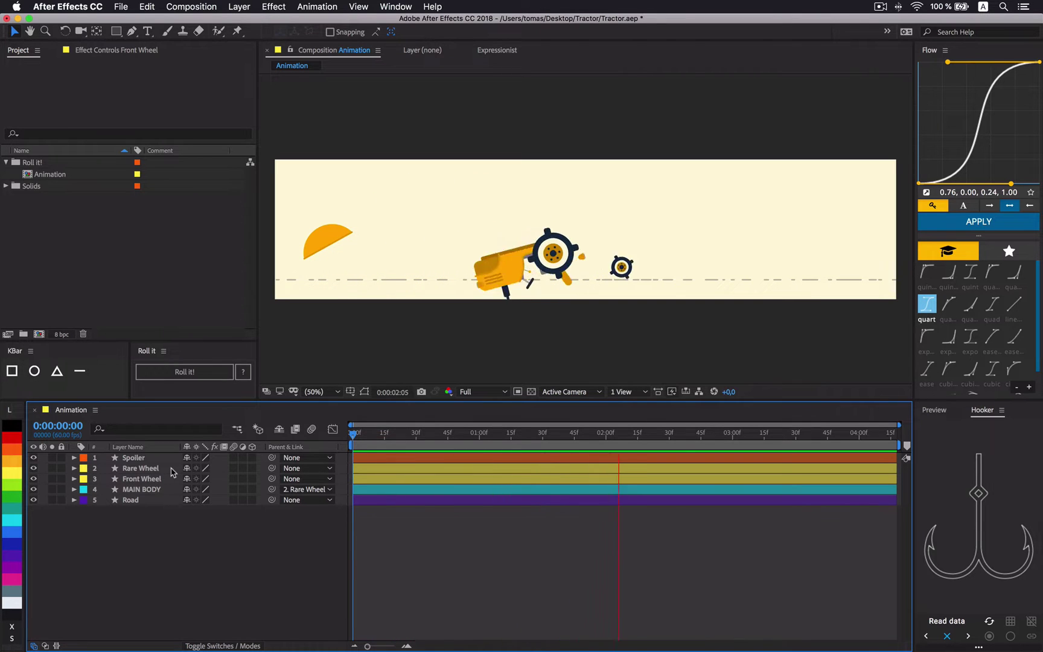
pyautogui.press('space')
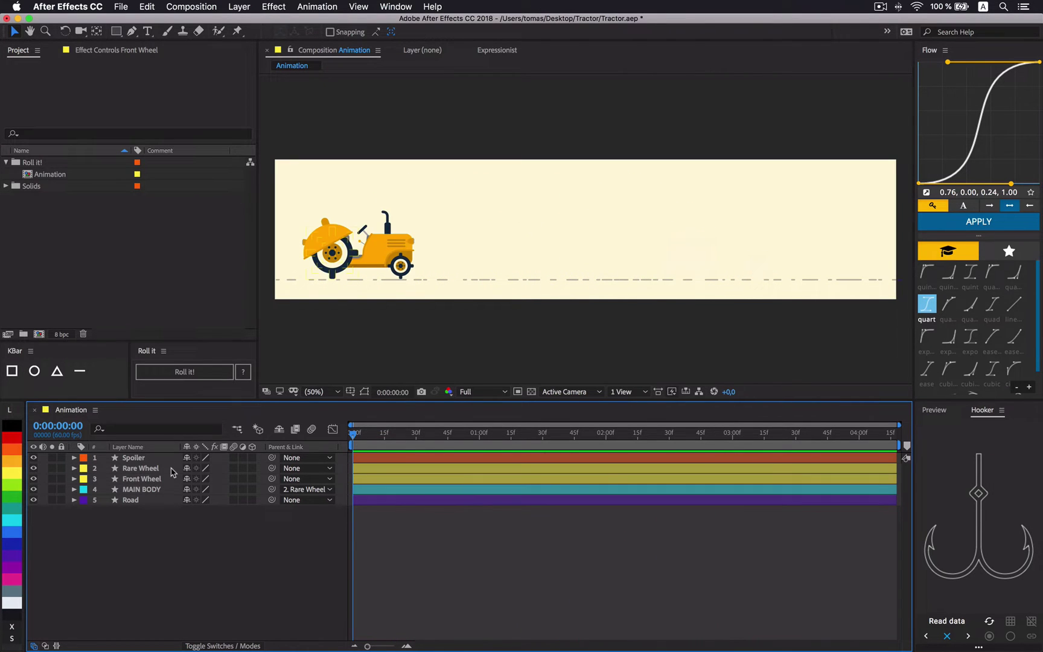
# Link MAIN BODY's Position by expression to the Rare Wheel's Position, then preview
pyautogui.click(143, 490)
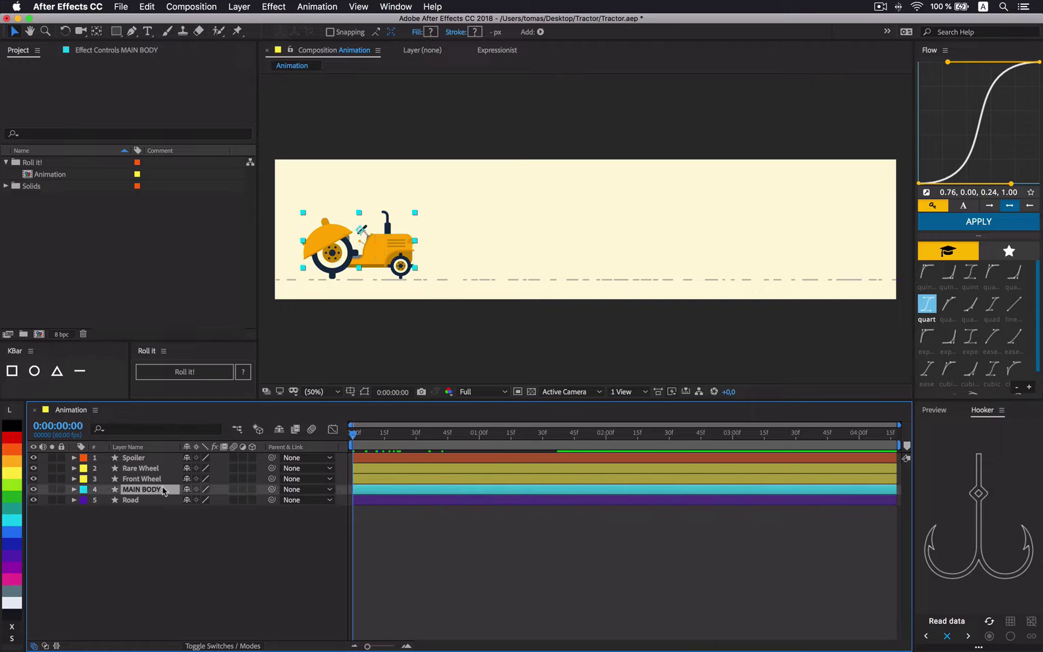
pyautogui.click(160, 471)
pyautogui.press('p')
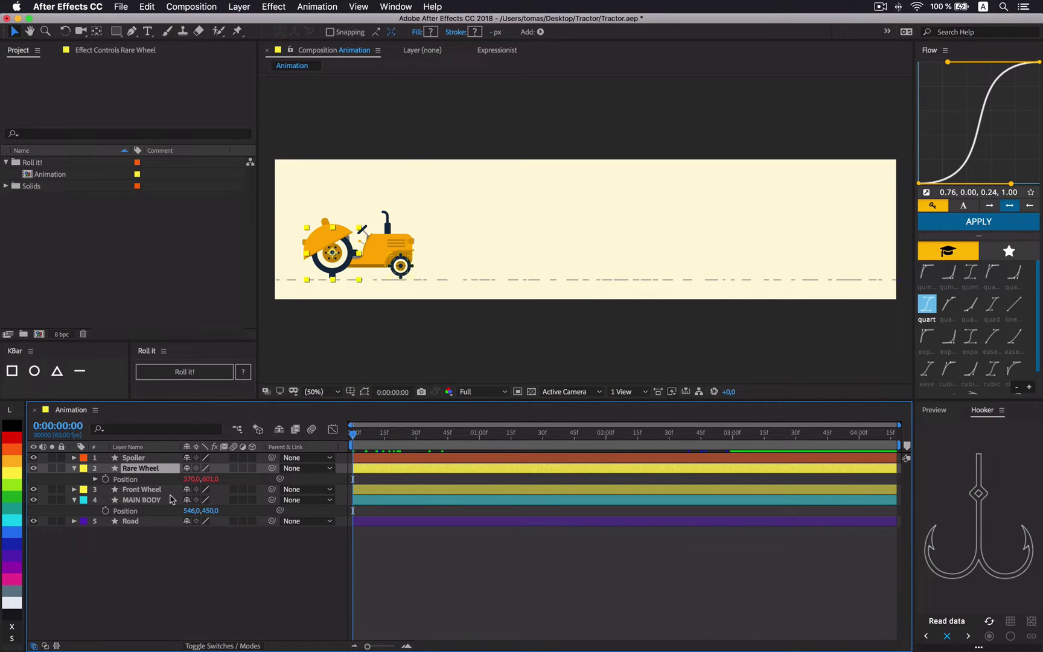
pyautogui.keyDown('alt'); pyautogui.click(106, 511); pyautogui.keyUp('alt')
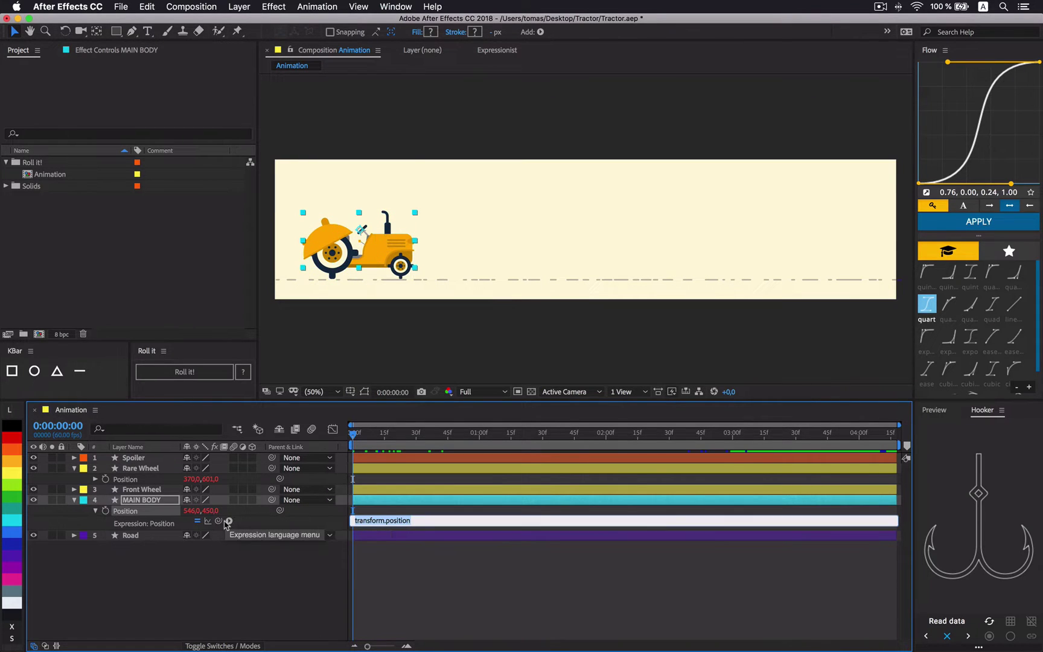
pyautogui.click(388, 546)
pyautogui.press('space')
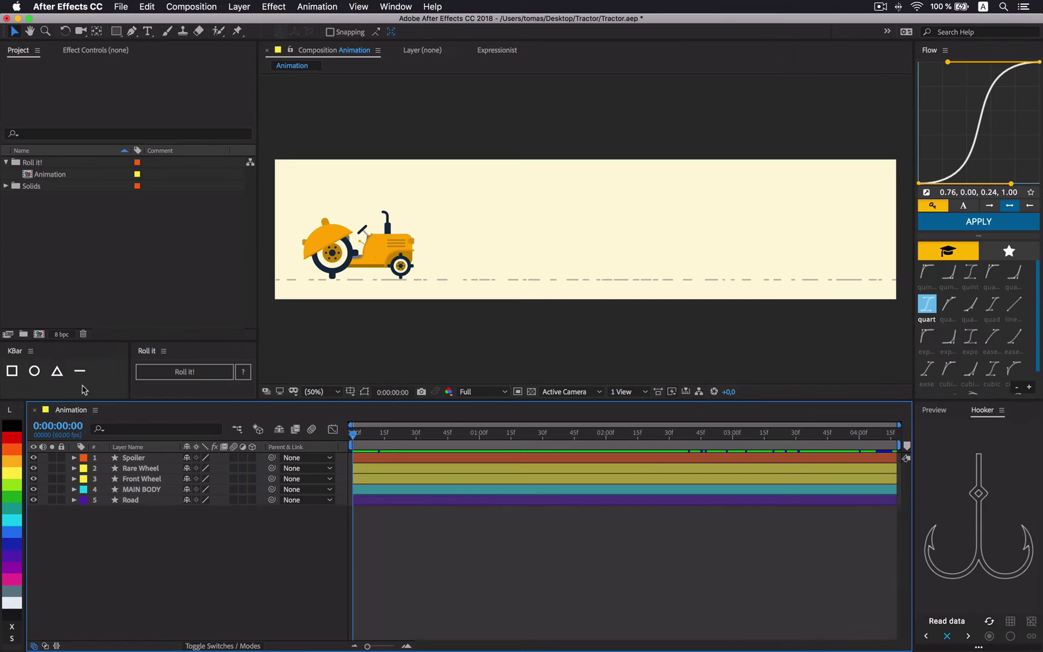
# Create a 500-length red 30 px line layer named AXIS with anchor point -250,0
pyautogui.click(81, 373)
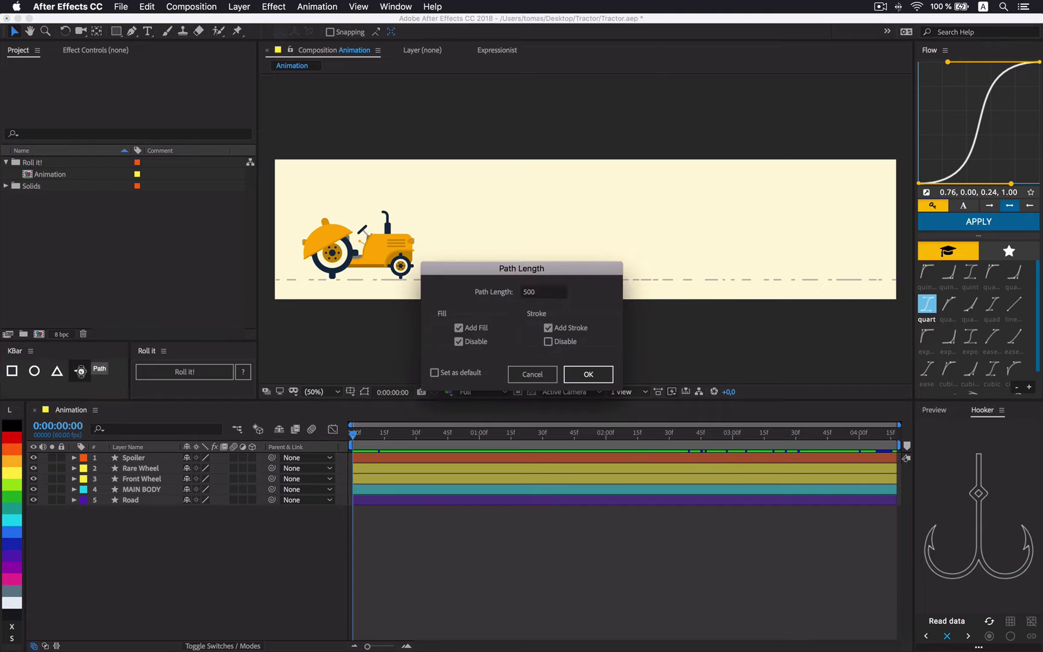
pyautogui.press('Return')
pyautogui.click(474, 32)
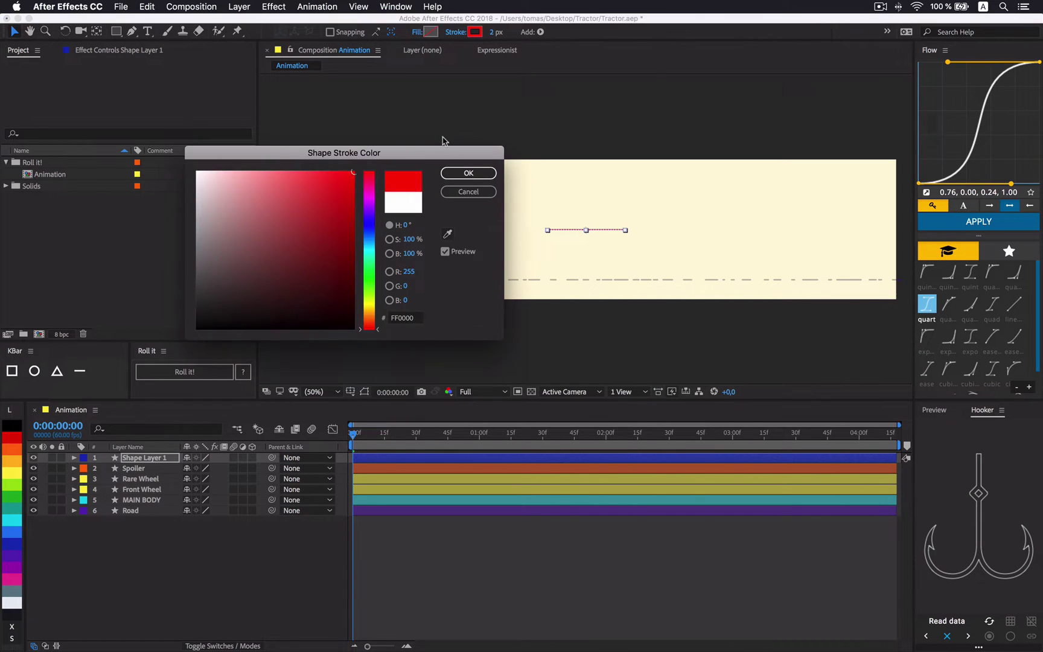
pyautogui.press('Return')
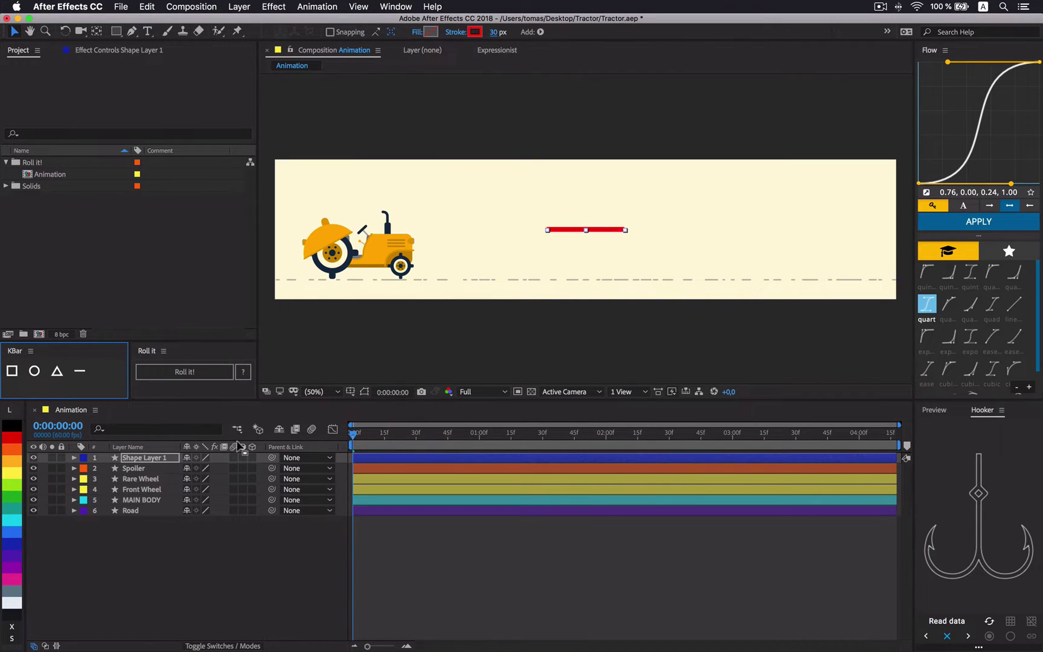
pyautogui.press('a')
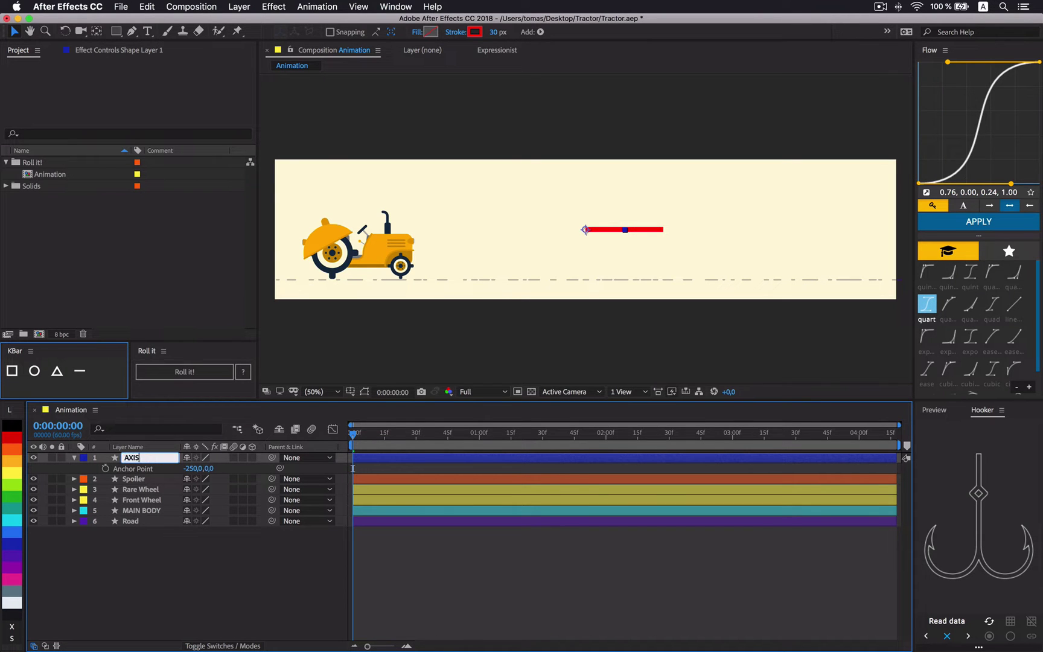
# Link the AXIS layer's Position to the Rare Wheel's Position
pyautogui.press('p')
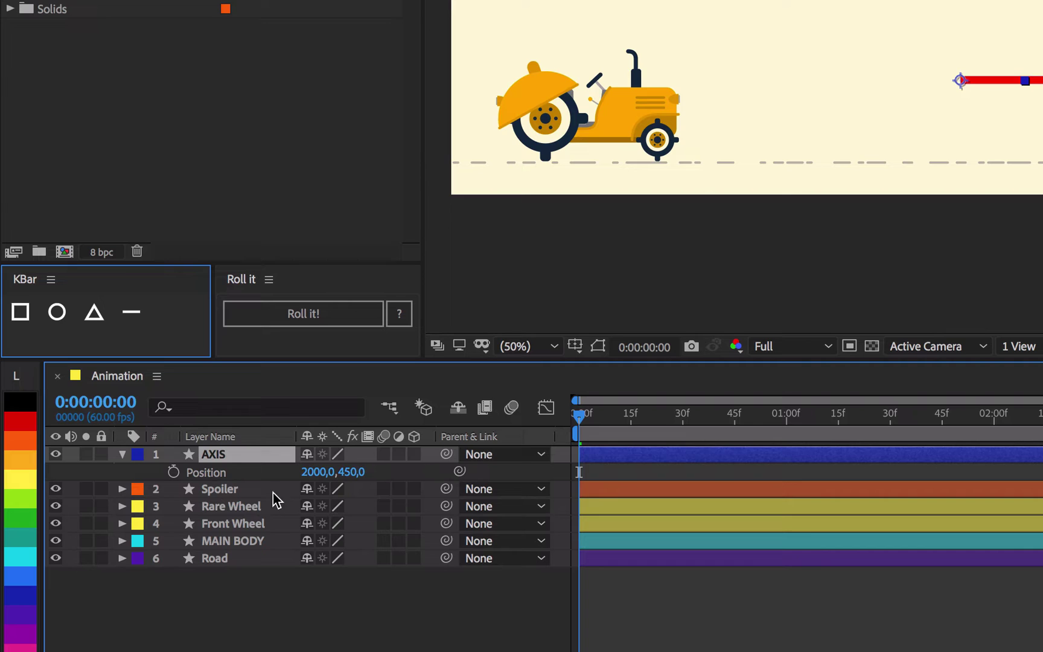
pyautogui.click(257, 513)
pyautogui.press('p')
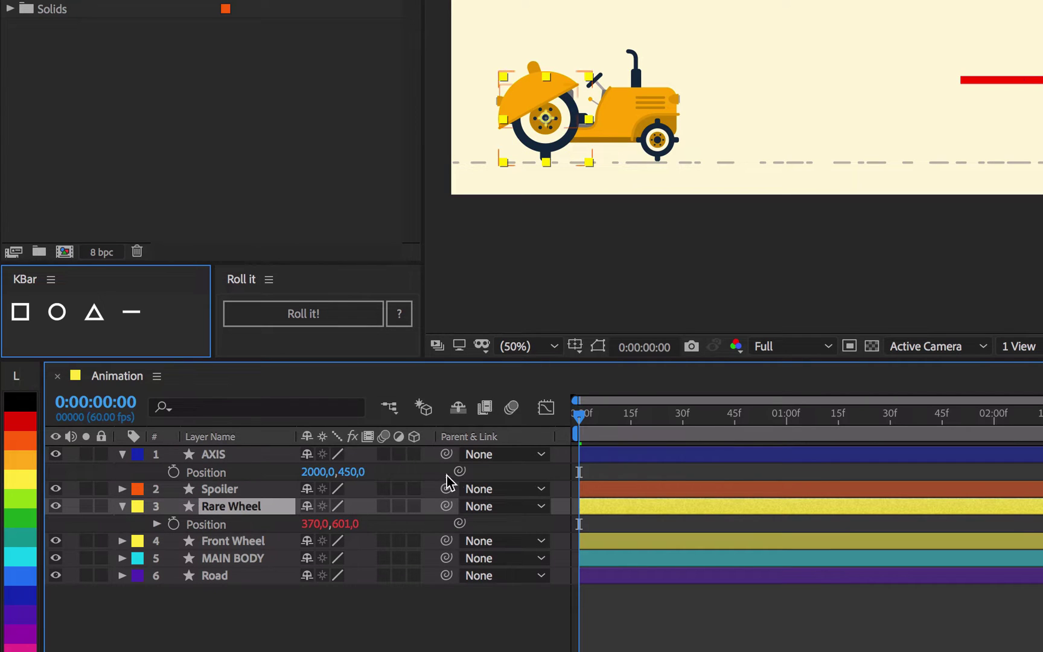
pyautogui.moveTo(235, 519); pyautogui.dragTo(225, 527)
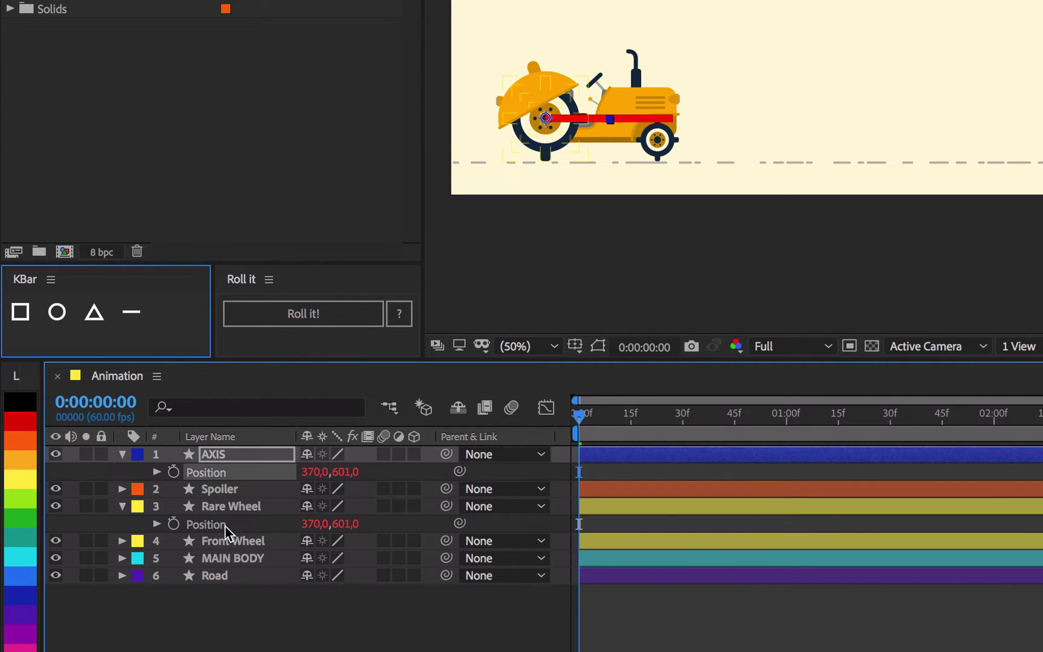
# Apply the angle expression to AXIS Rotation, edit line 9 to 'angle + 180;', and preview
pyautogui.press('r')
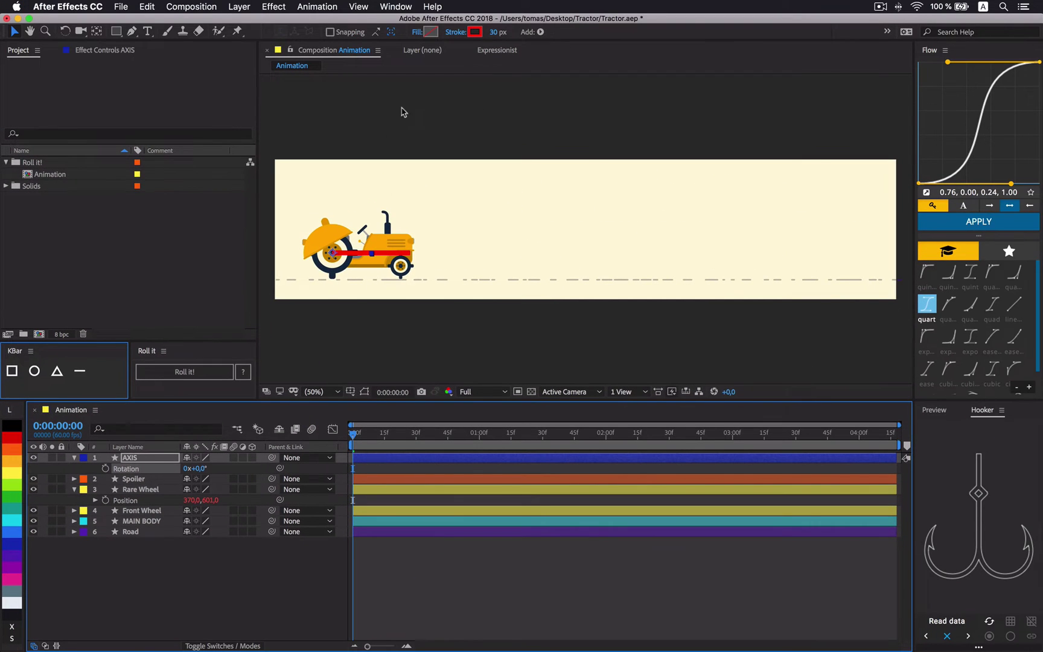
pyautogui.click(496, 50)
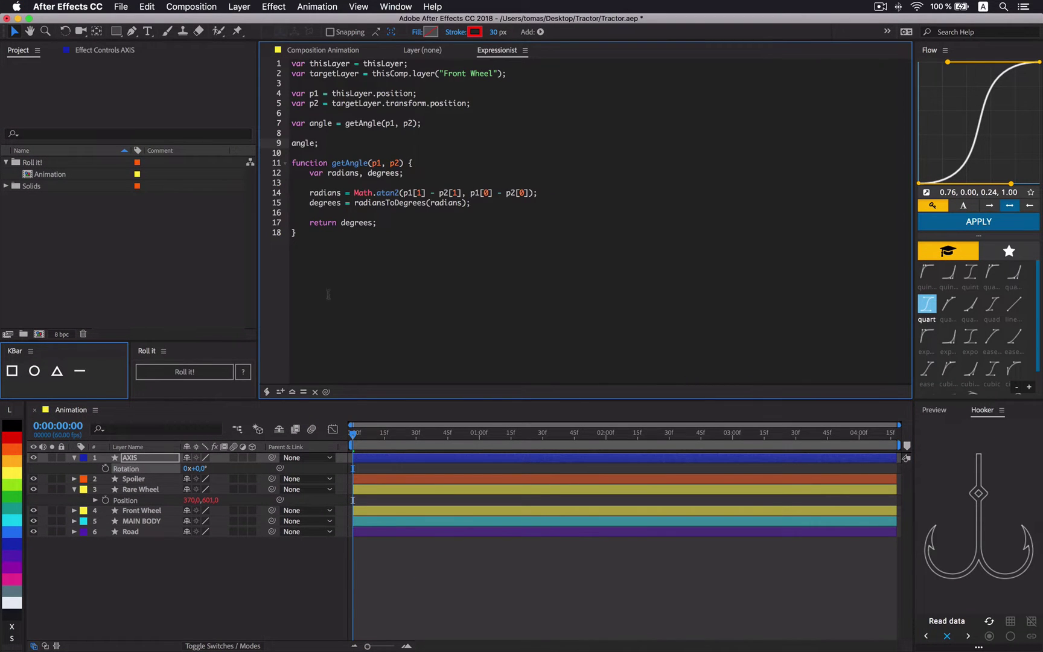
pyautogui.click(281, 393)
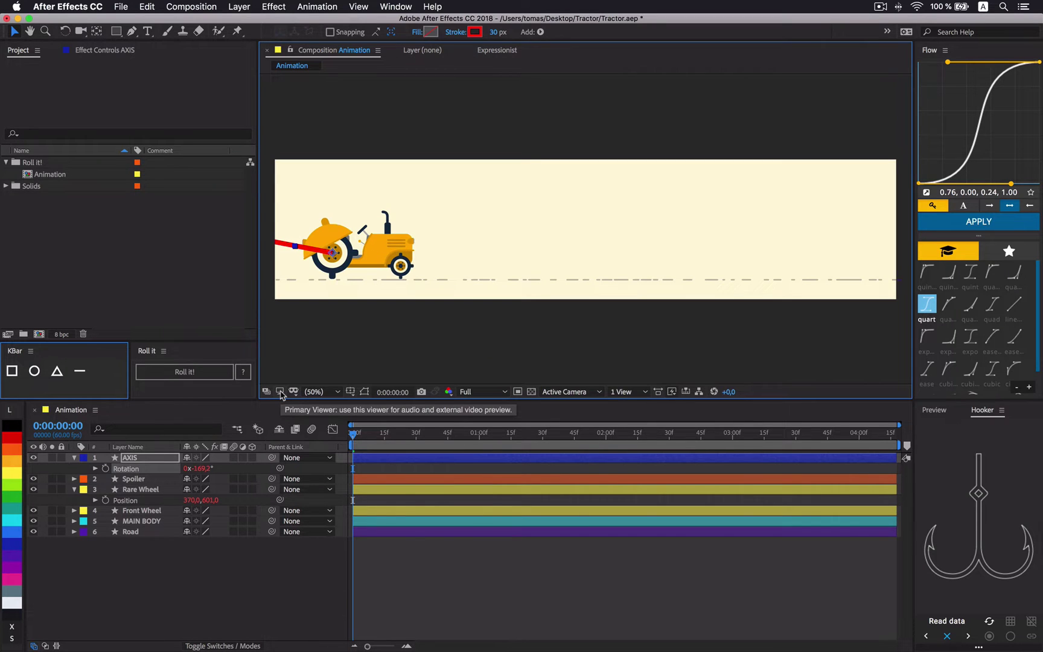
pyautogui.click(495, 50)
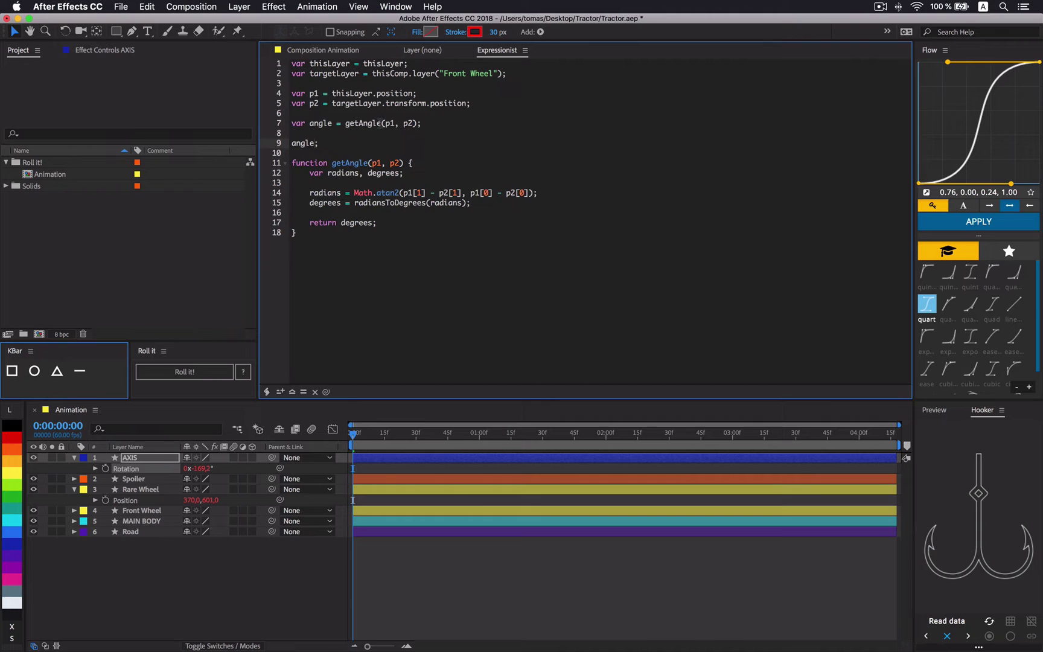
pyautogui.click(316, 146)
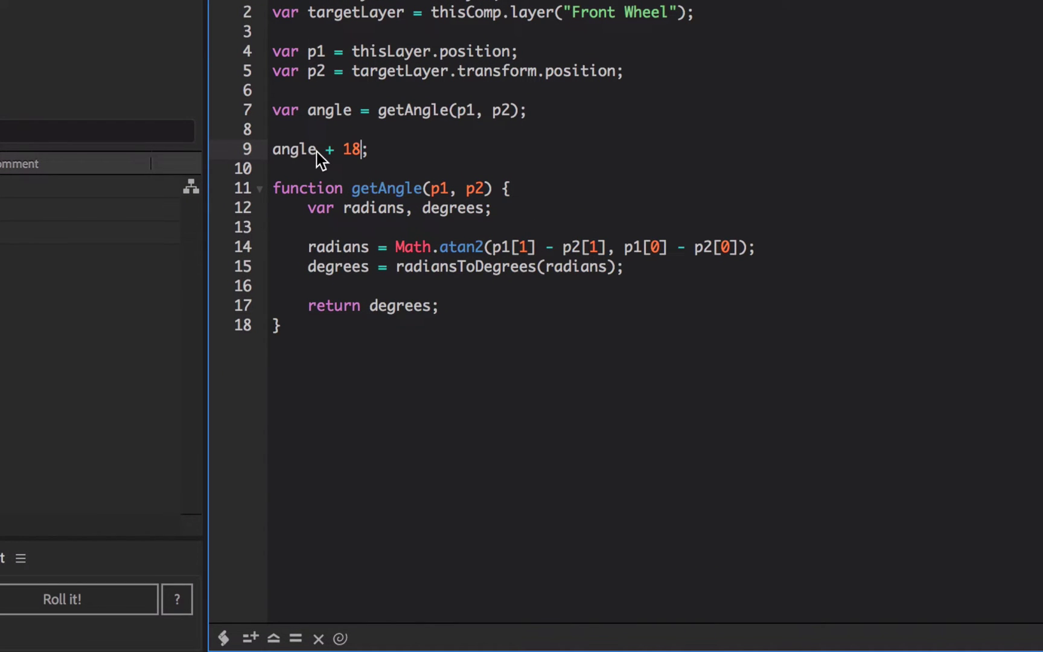
pyautogui.click(254, 638)
pyautogui.press('space')
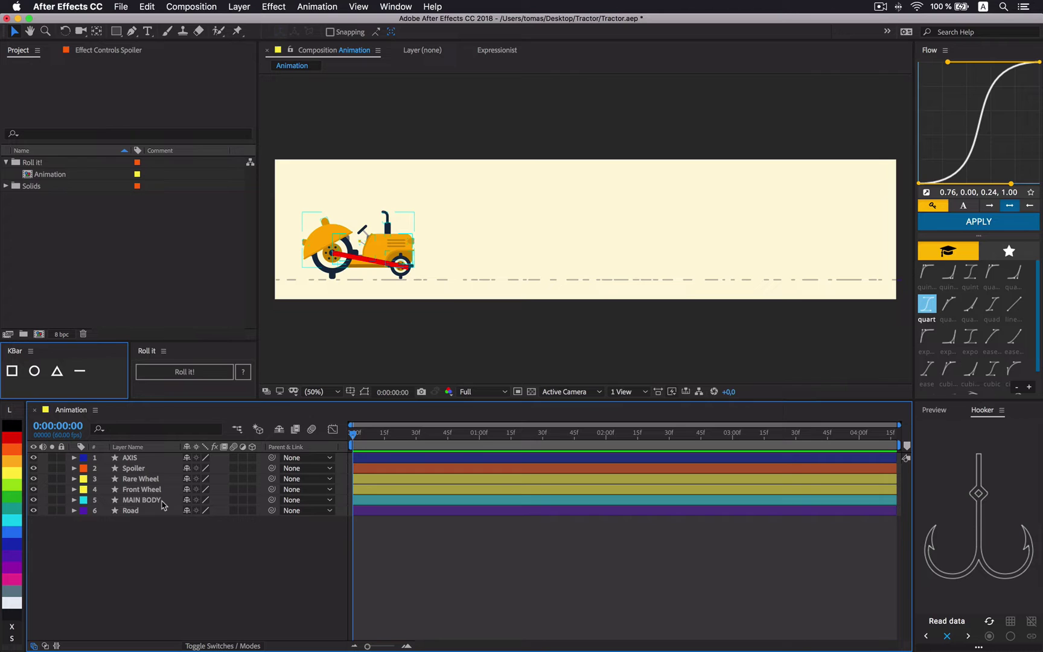
# Parent MAIN BODY to AXIS and Spoiler to MAIN BODY, then preview the tractor
pyautogui.click(221, 500)
pyautogui.moveTo(159, 476); pyautogui.dragTo(155, 503)
pyautogui.click(164, 471)
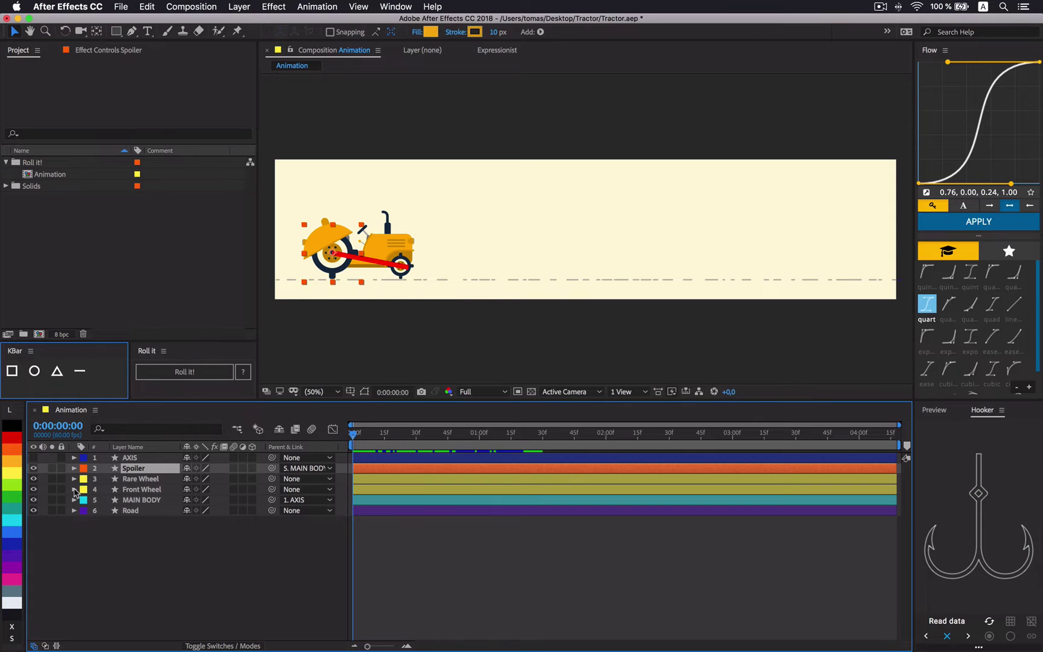
pyautogui.press('space')
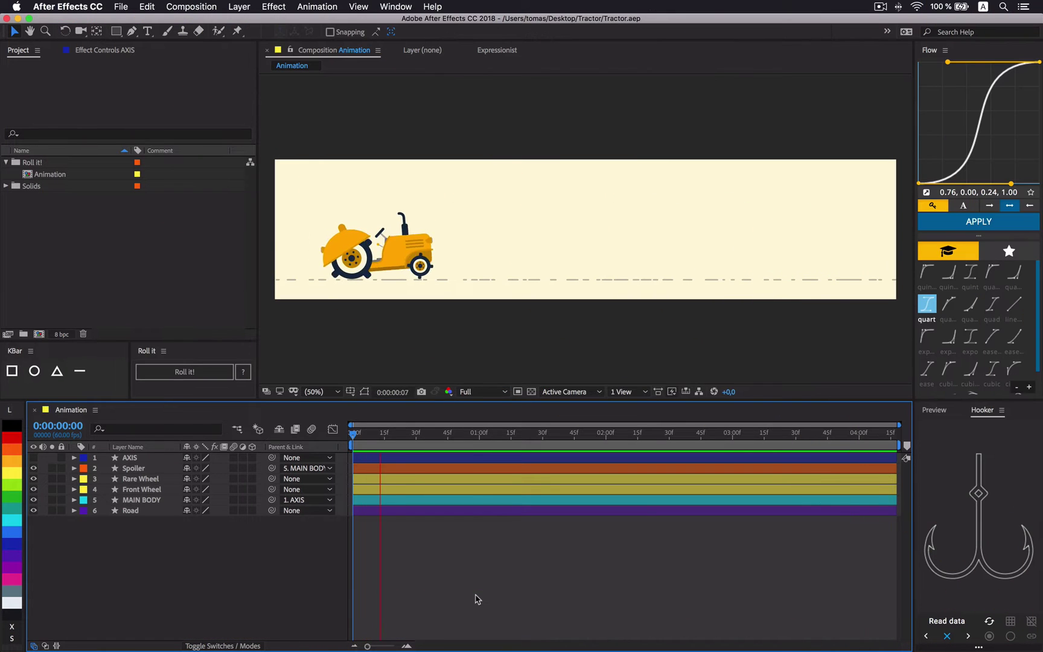
# Review the wobble expression's targetRotation line and the 12 in its linear() range
pyautogui.click(500, 51)
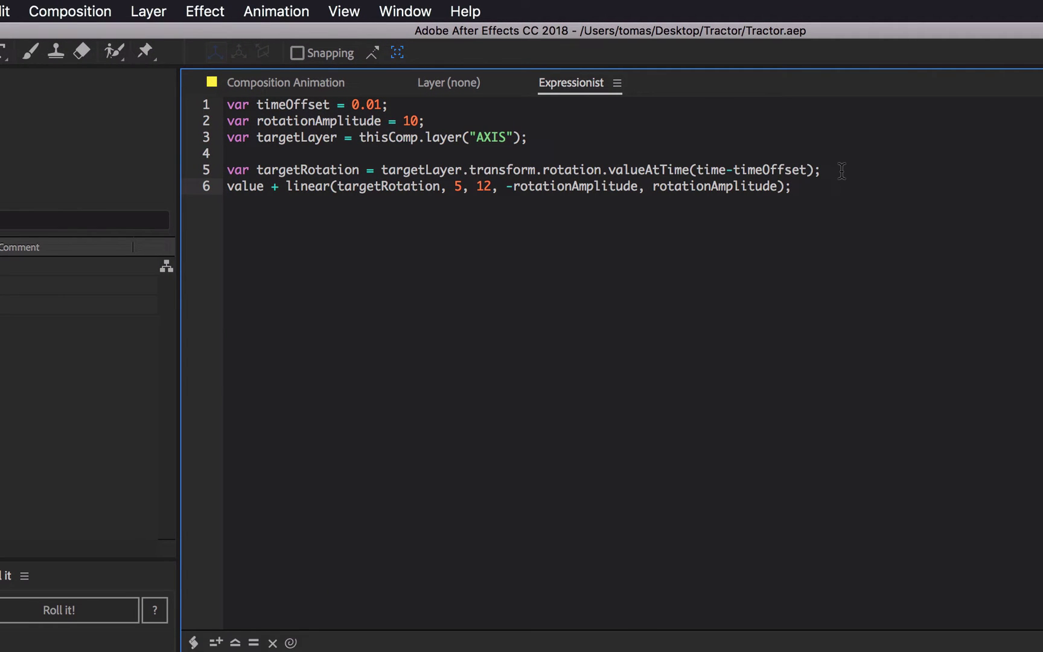
pyautogui.click(824, 171)
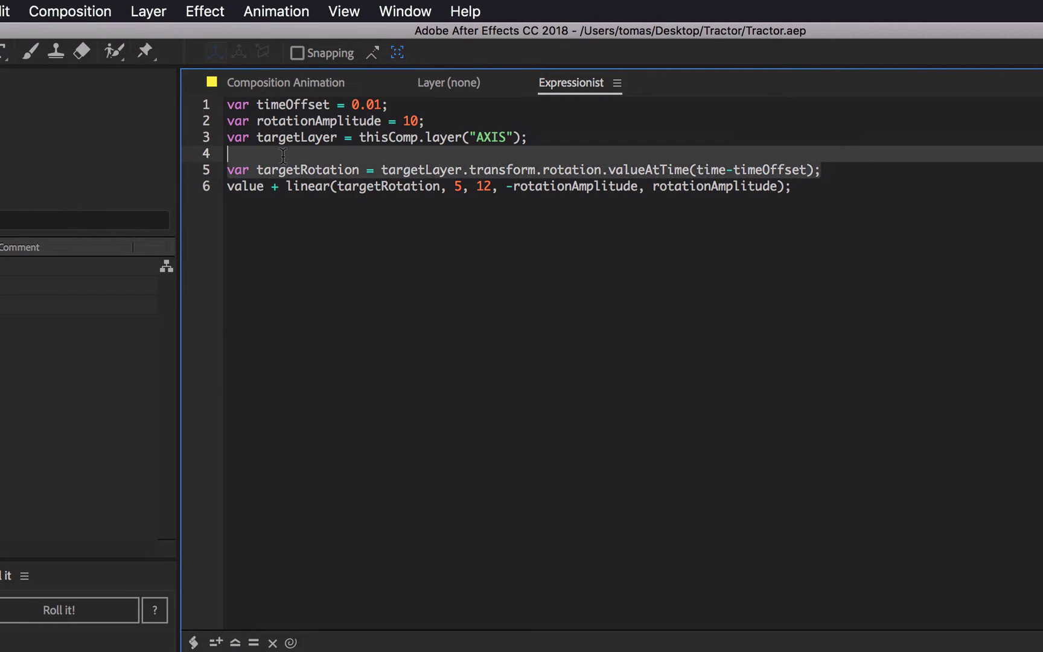
pyautogui.keyDown('shift'); pyautogui.click(189, 175); pyautogui.keyUp('shift')
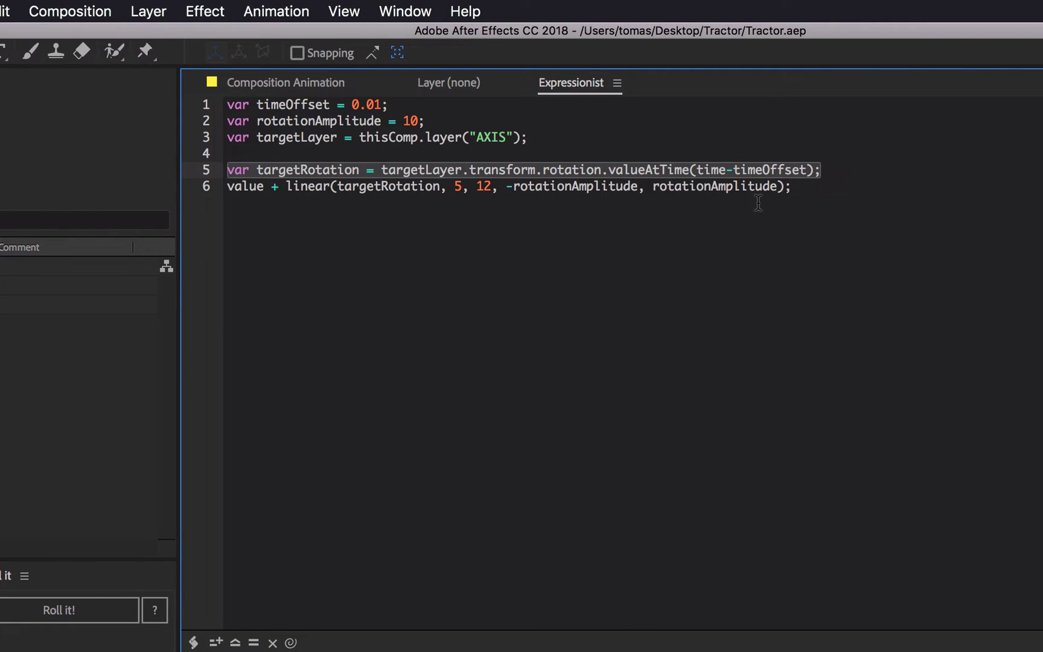
pyautogui.click(825, 188)
pyautogui.keyDown('shift'); pyautogui.click(189, 185); pyautogui.keyUp('shift')
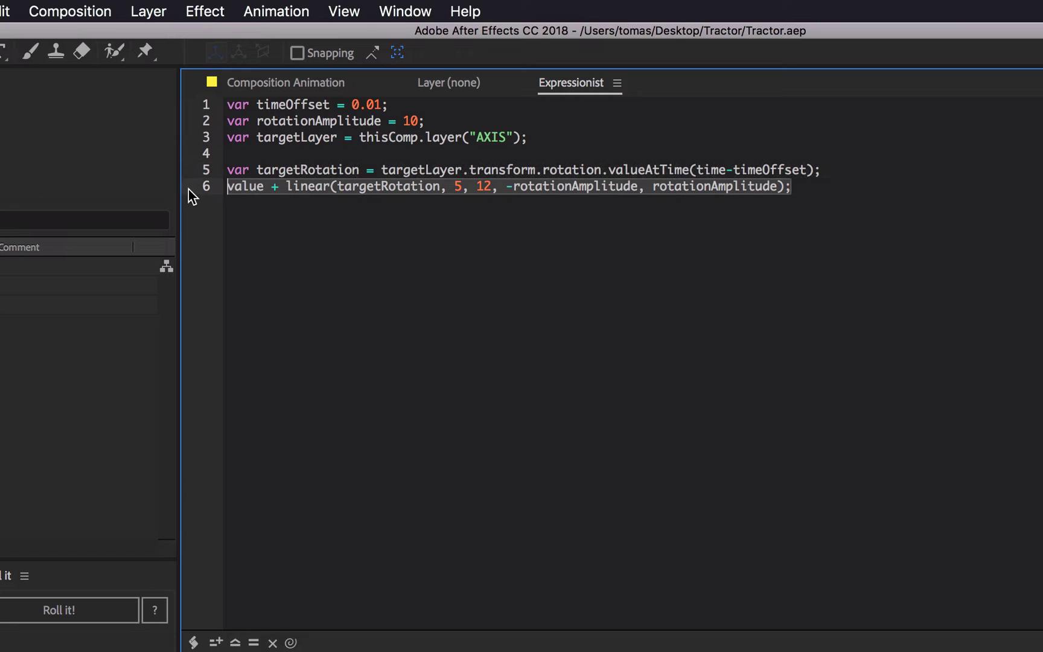
pyautogui.click(489, 189)
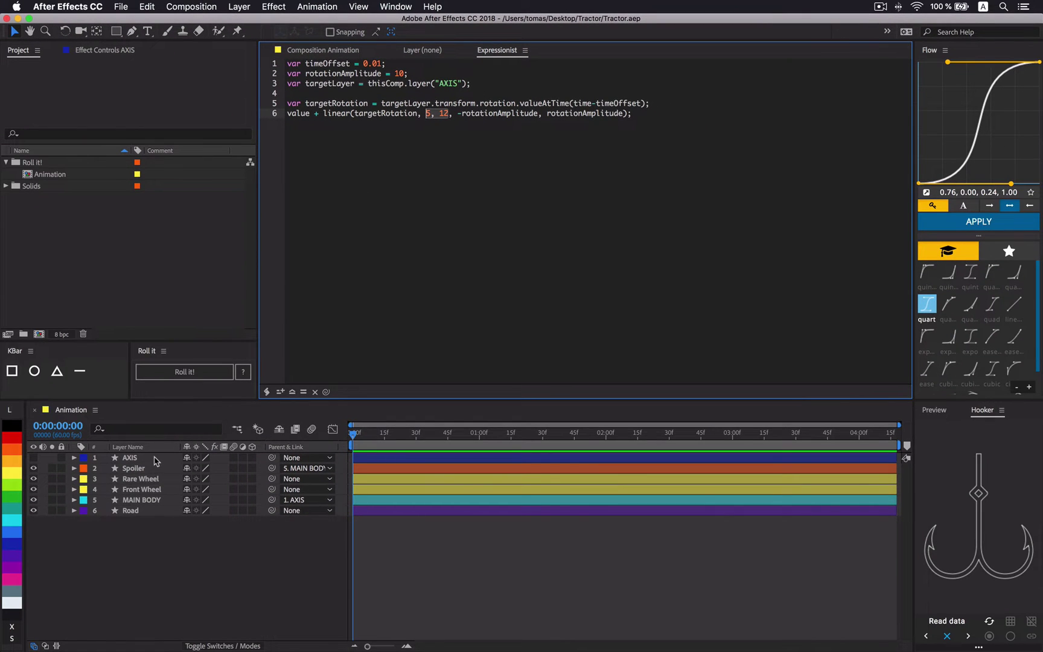
# Show AXIS Rotation and scrub time between about 1:19 and frame 29 to check its values
pyautogui.click(130, 458)
pyautogui.press('r')
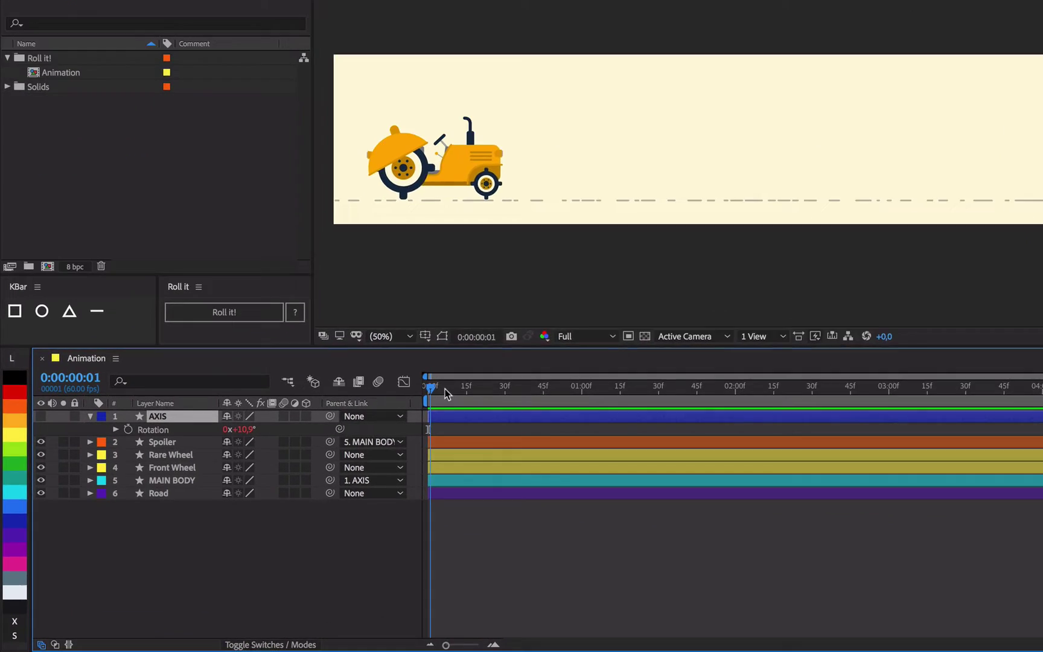
pyautogui.moveTo(445, 389); pyautogui.dragTo(642, 395)
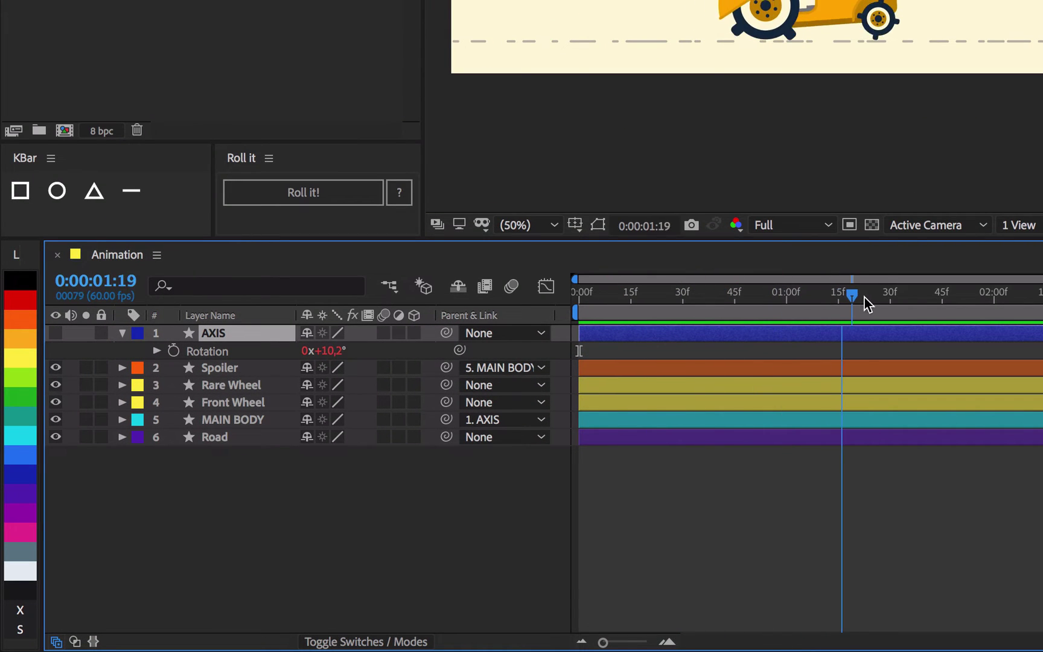
pyautogui.moveTo(867, 305); pyautogui.dragTo(598, 305)
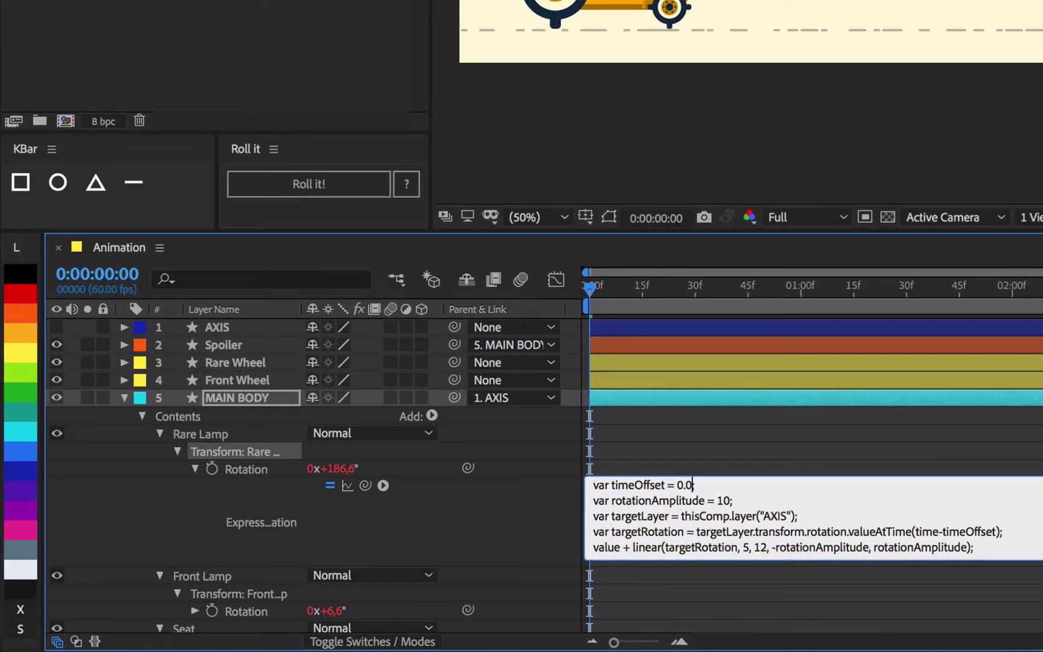
# Set the Rare Lamp wobble expression values to 4 and 15
pyautogui.write('4')
pyautogui.doubleClick(724, 501)
pyautogui.write('15')
pyautogui.click(306, 481)
# Change the Seat wobble expression to timeOffset 0.07 and amplitude 20
pyautogui.scroll(-4, 307, 480)
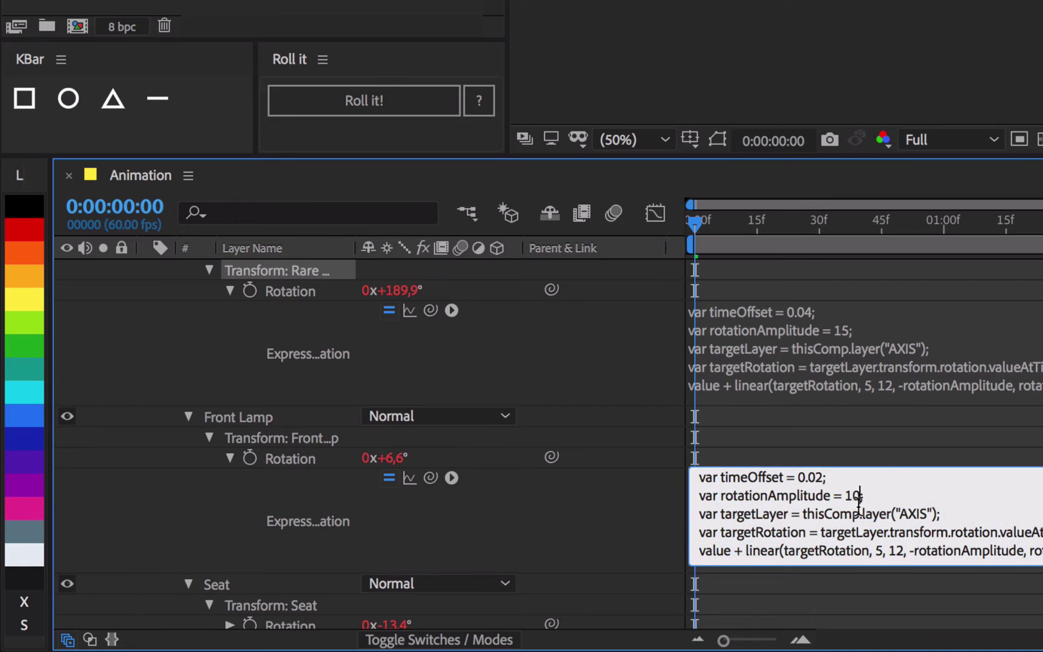
pyautogui.scroll(-5, 862, 470)
pyautogui.click(787, 410)
pyautogui.click(824, 409)
pyautogui.press('BackSpace')
pyautogui.write('7;')
pyautogui.click(835, 427)
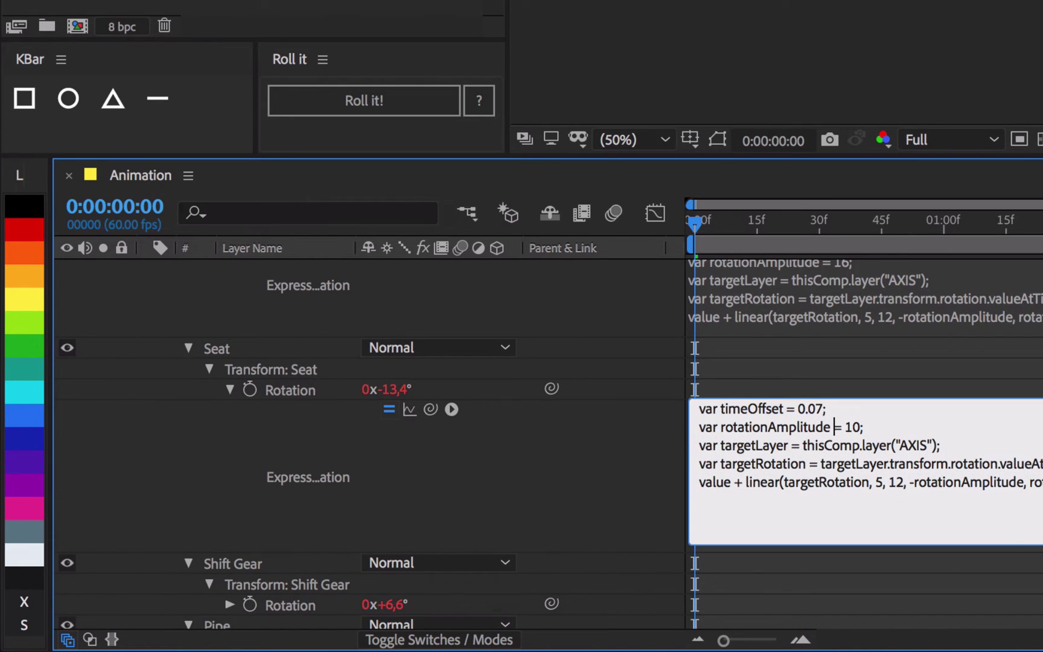
pyautogui.doubleClick(853, 426)
pyautogui.write('20')
pyautogui.click(692, 442)
pyautogui.scroll(-5, 692, 442)
pyautogui.click(784, 483)
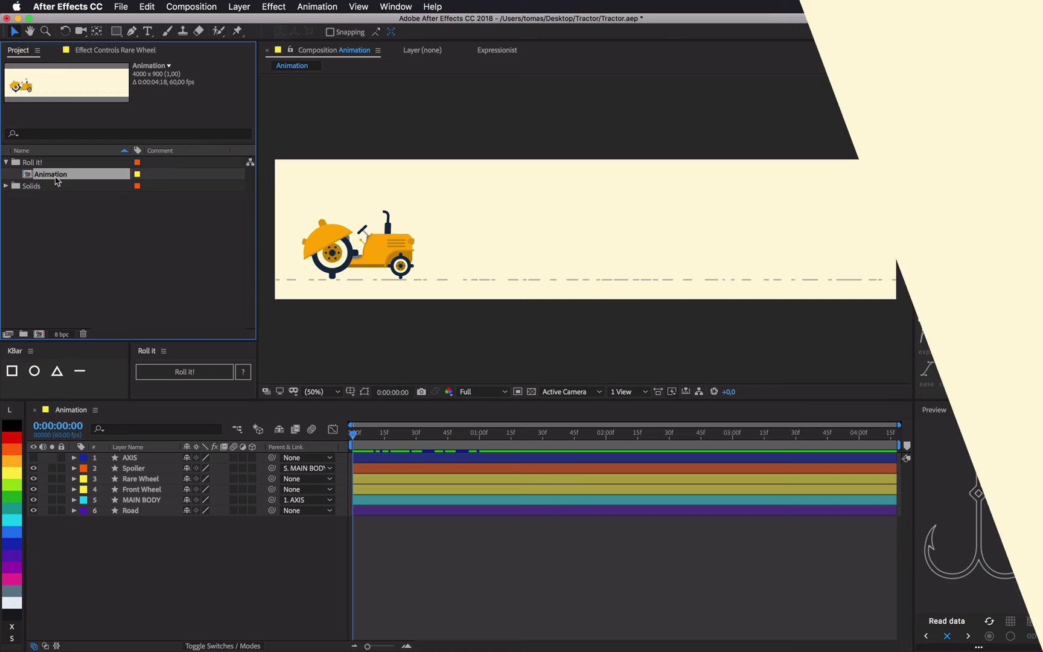
# Nest Animation in a new comp named Stationary, sized 1200x900
pyautogui.moveTo(56, 181); pyautogui.dragTo(43, 264)
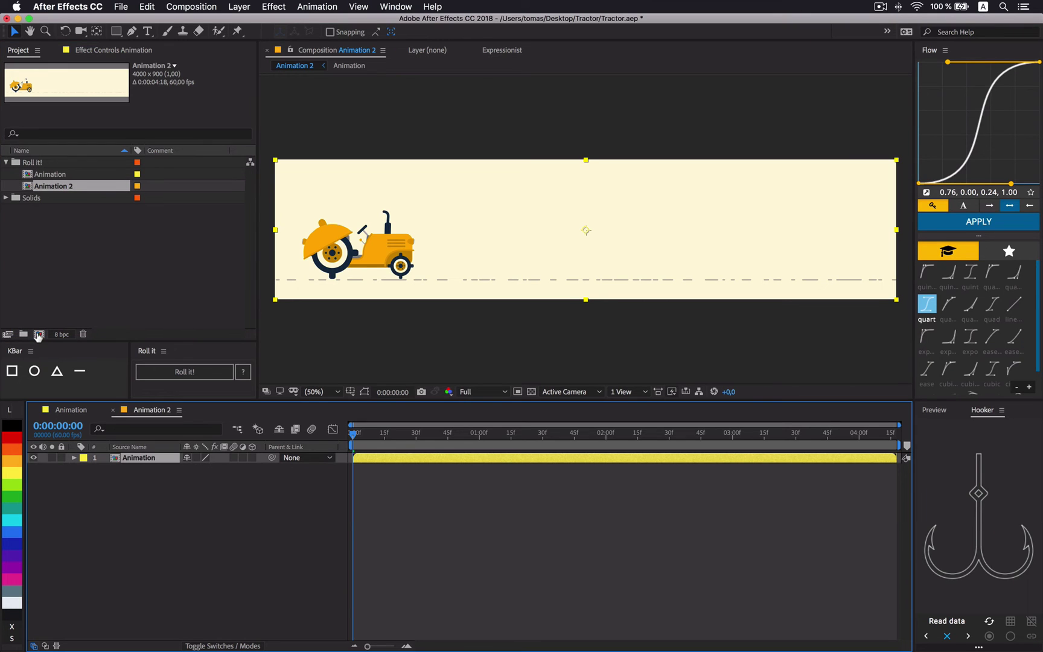
pyautogui.press('super+k')
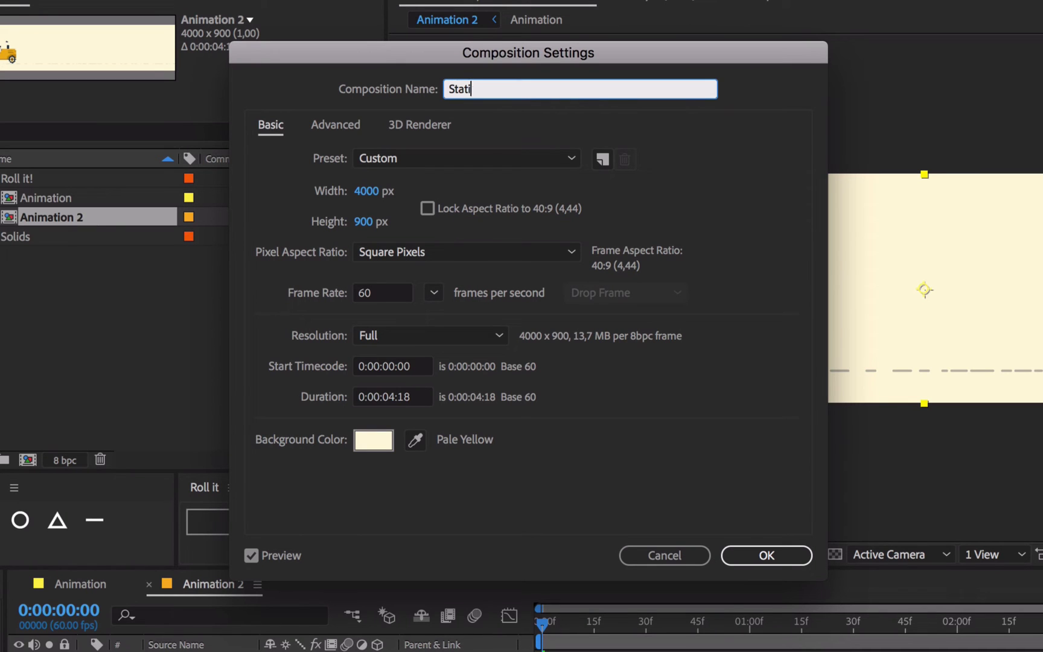
pyautogui.press('Tab')
pyautogui.press('Tab')
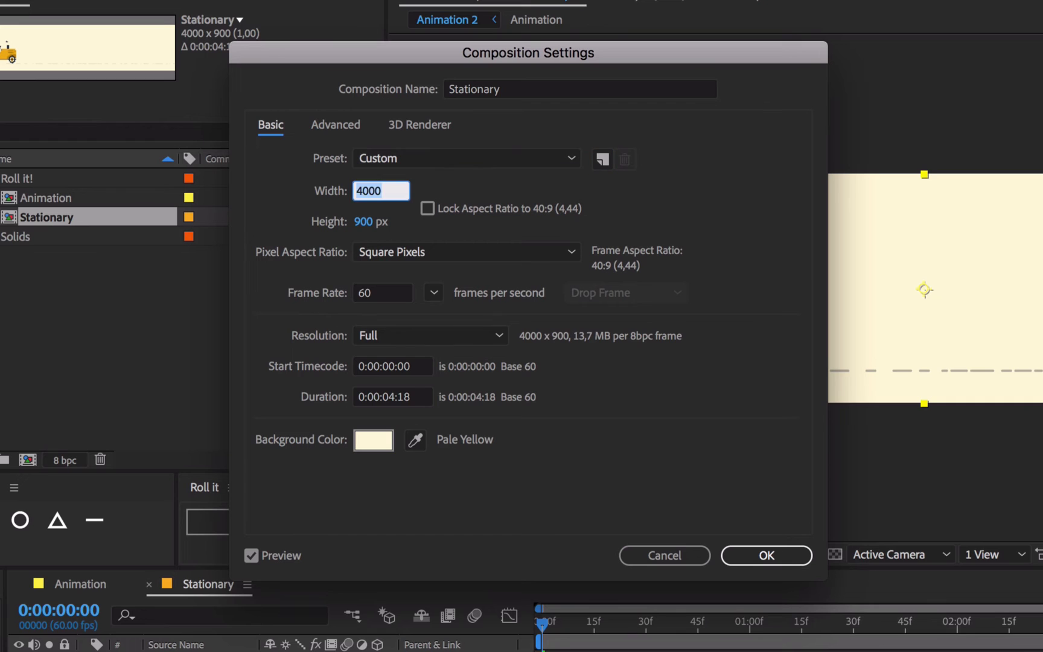
pyautogui.write('1200')
pyautogui.press('Return')
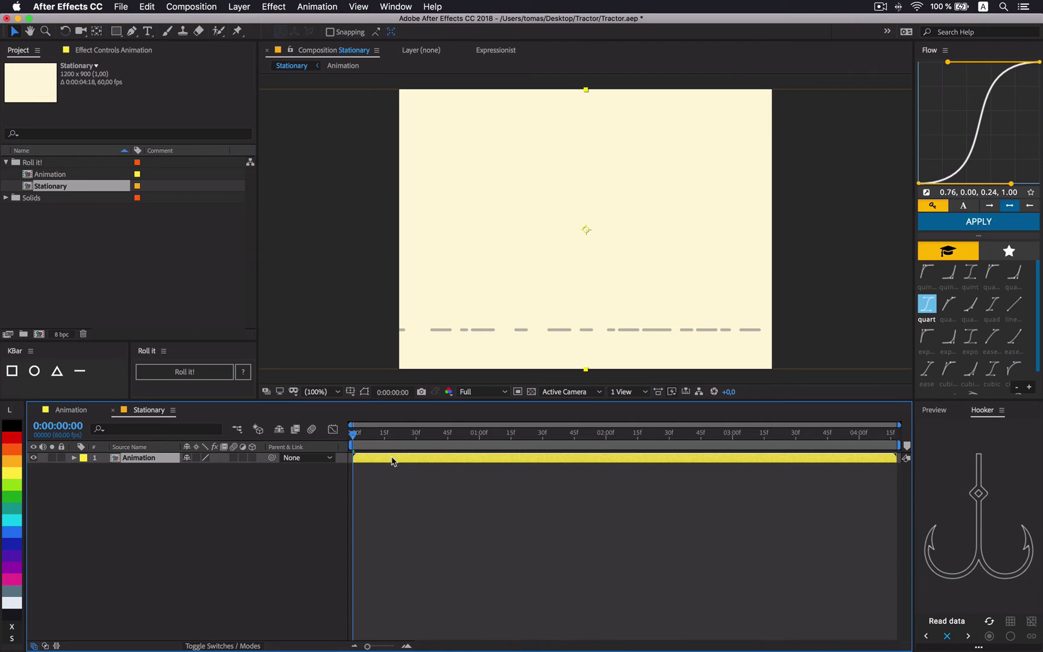
# Start a Position expression on nested Animation, setting x from Rare Wheel's x position
pyautogui.moveTo(73, 416); pyautogui.dragTo(145, 609)
pyautogui.press('p')
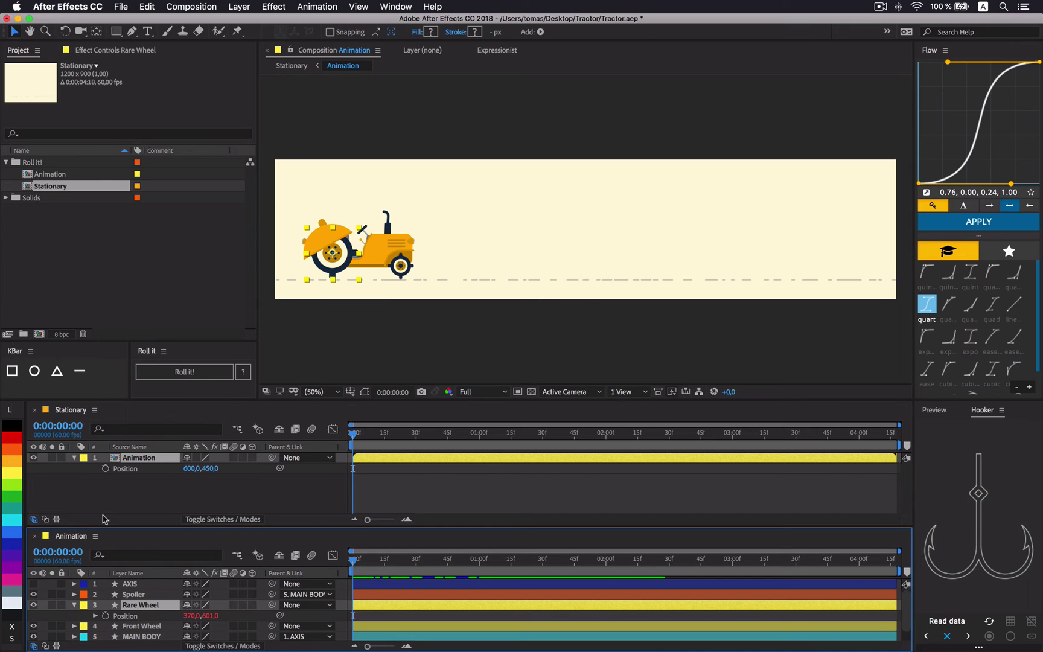
pyautogui.keyDown('alt'); pyautogui.click(106, 469); pyautogui.keyUp('alt')
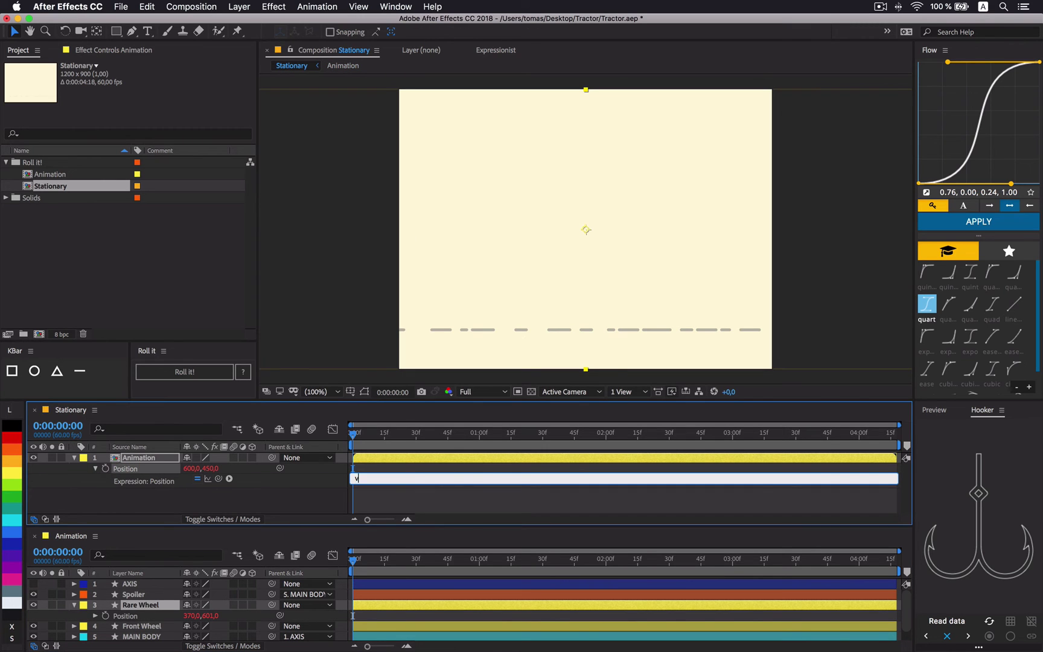
pyautogui.write('var')
pyautogui.write(' x = value[0] -')
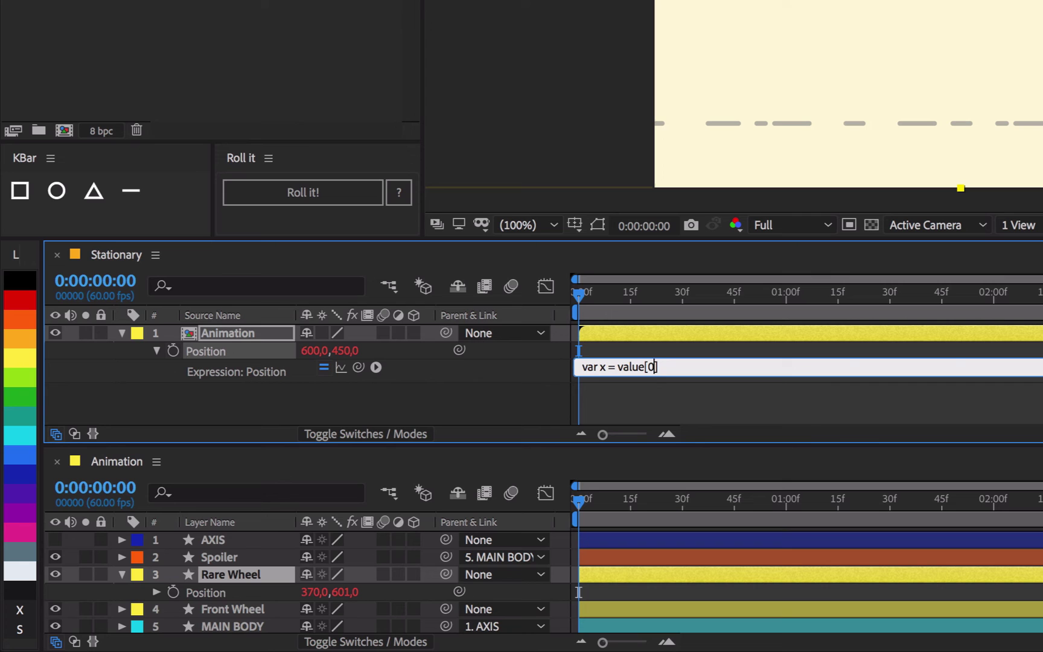
pyautogui.moveTo(358, 368); pyautogui.dragTo(314, 591)
pyautogui.write(';')
# Complete the expression with y = value[1] and the result [x, y]
pyautogui.press('Return')
pyautogui.write('var y = value[1];')
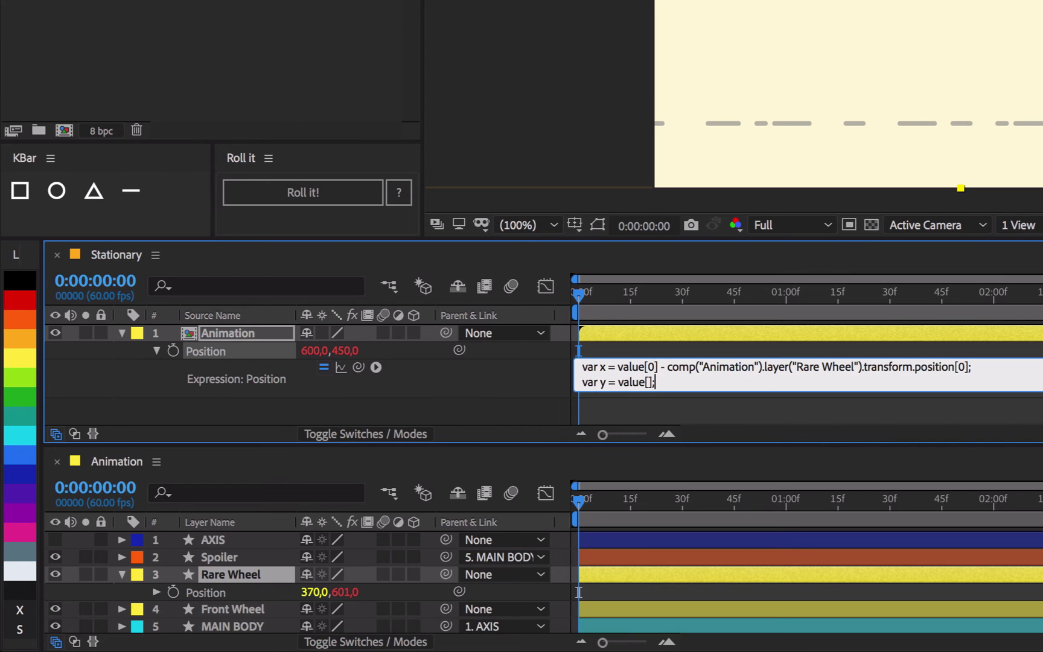
pyautogui.press('Left')
pyautogui.press('Left')
pyautogui.write('1')
pyautogui.press('End')
pyautogui.press('Return')
pyautogui.press('Return')
pyautogui.write('[x, y];')
pyautogui.click(676, 335)
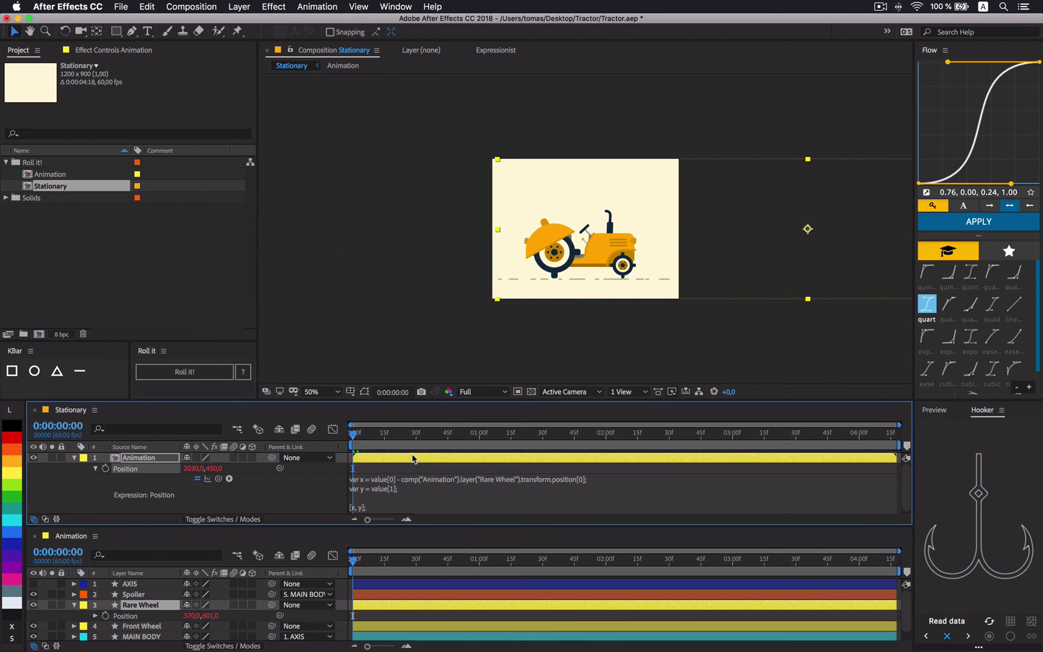
# Preview the centred tractor, then place the SMOKE comp above Animation and preview the smoke
pyautogui.press('/')
pyautogui.press('space')
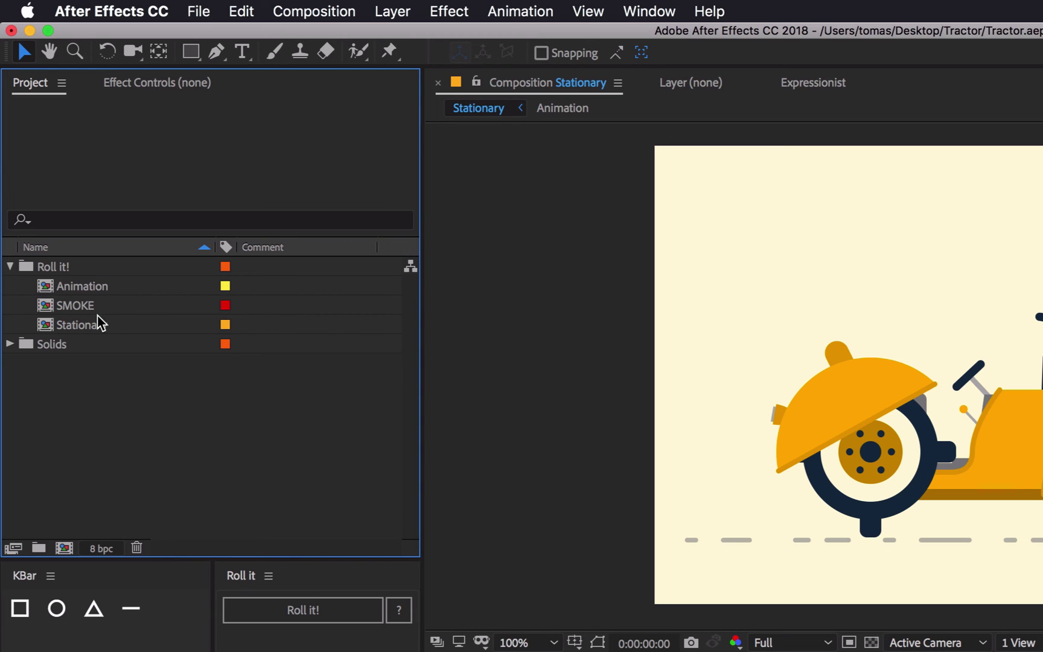
pyautogui.moveTo(53, 188); pyautogui.dragTo(141, 460)
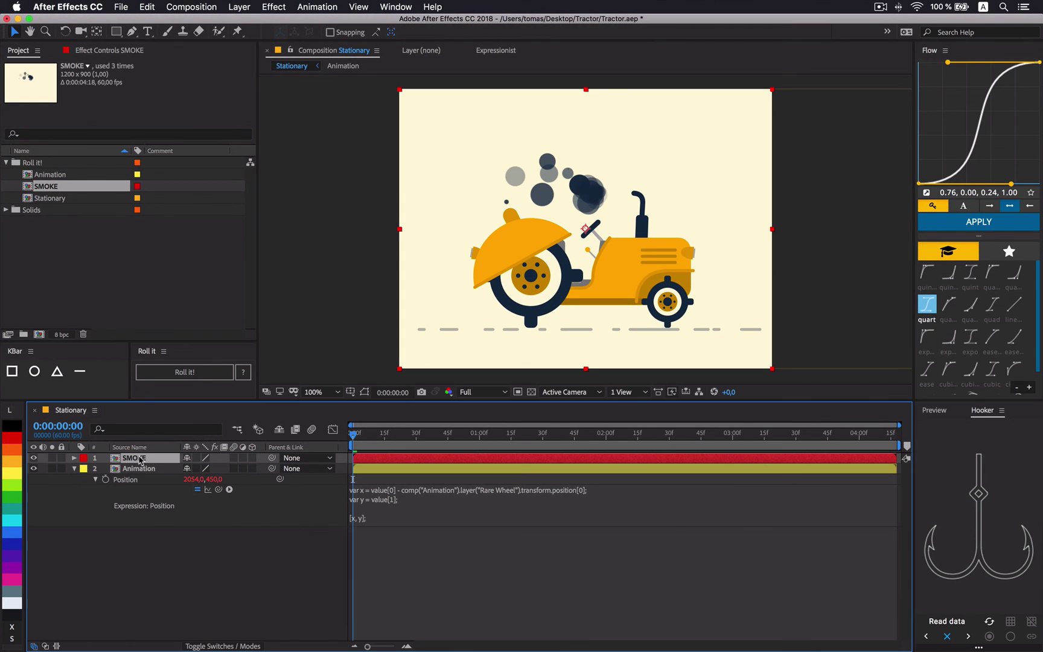
pyautogui.press('space')
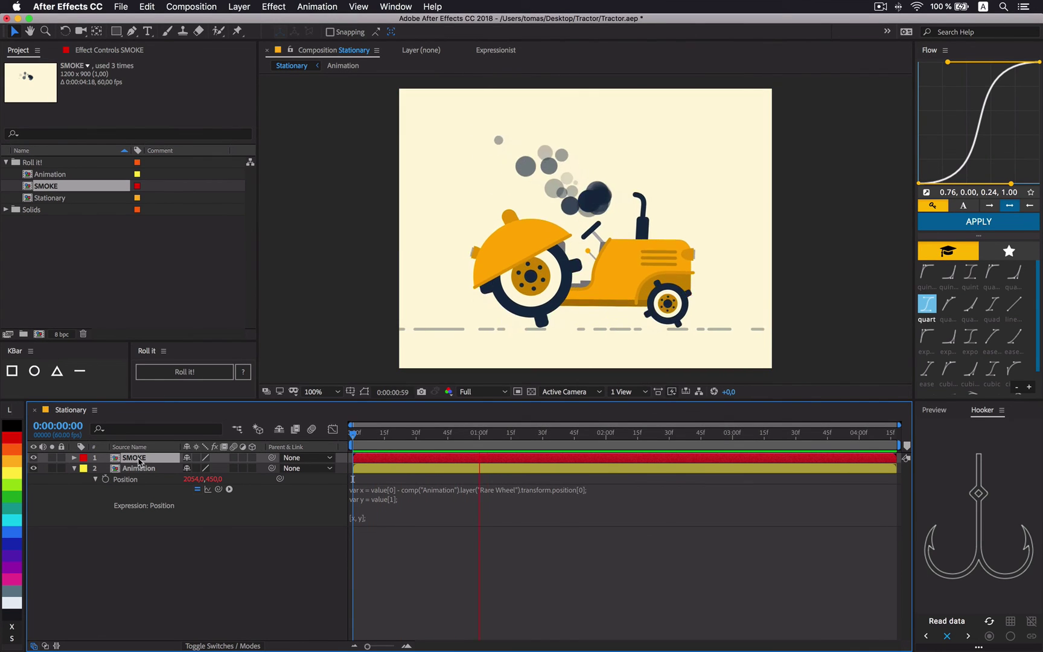